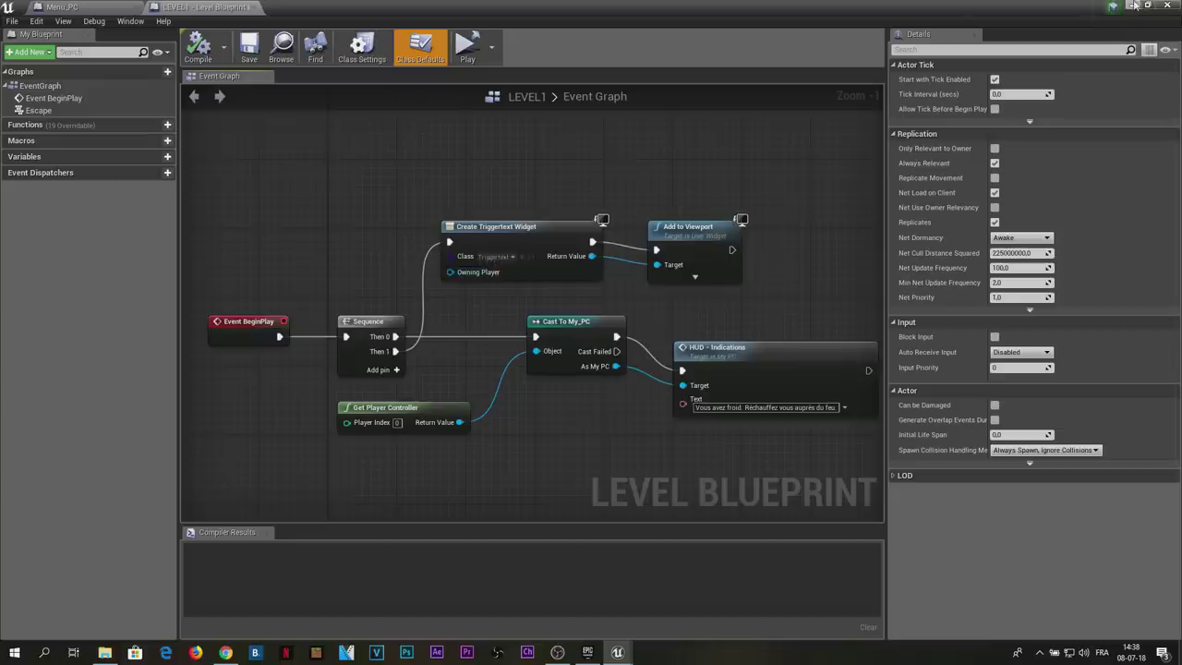
Close the Level Blueprint editor window to return to the level viewport.
{"action": "left_click", "coordinate": [1134, 5]}
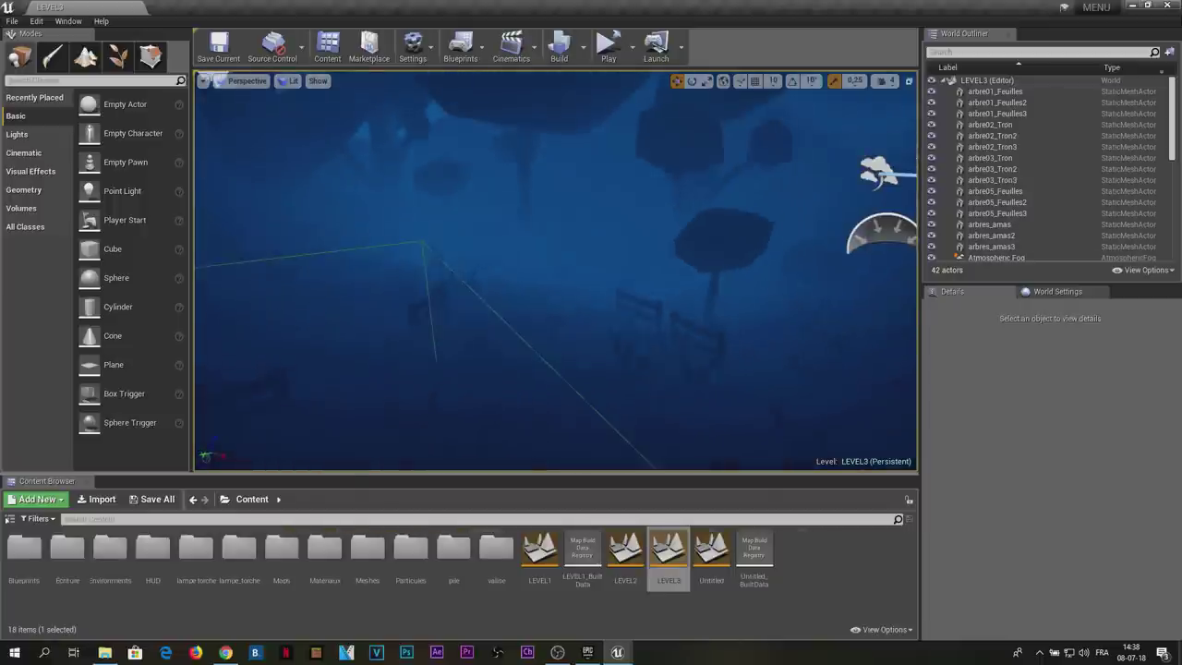
Open LEVEL3, tilt the view up to the mountain ridge, and enter Foliage mode.
{"action": "double_click", "coordinate": [668, 552]}
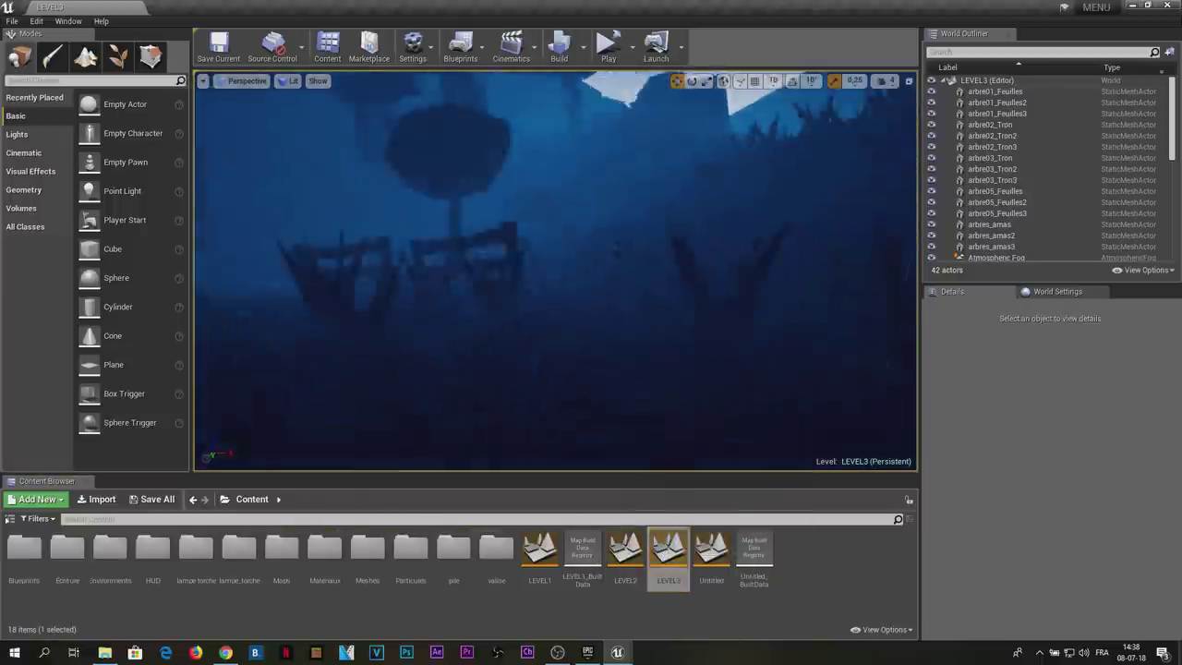
{"action": "right_click_drag", "start_coordinate": [608, 295], "coordinate": [608, 295]}
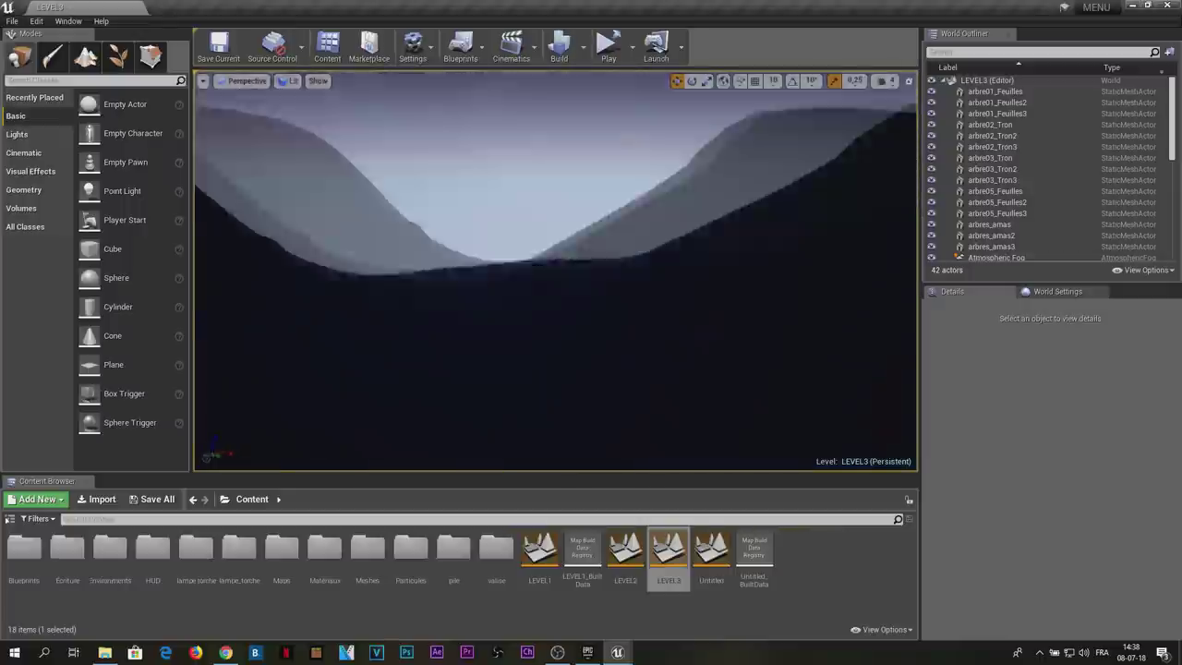
{"action": "left_click", "coordinate": [117, 57]}
Fly the view across to the tall dark mountain, then switch to Mesh Paint mode.
{"action": "right_click_drag", "start_coordinate": [819, 290], "coordinate": [818, 290]}
{"action": "scroll", "coordinate": [631, 280], "scroll_direction": "down", "scroll_amount": 3}
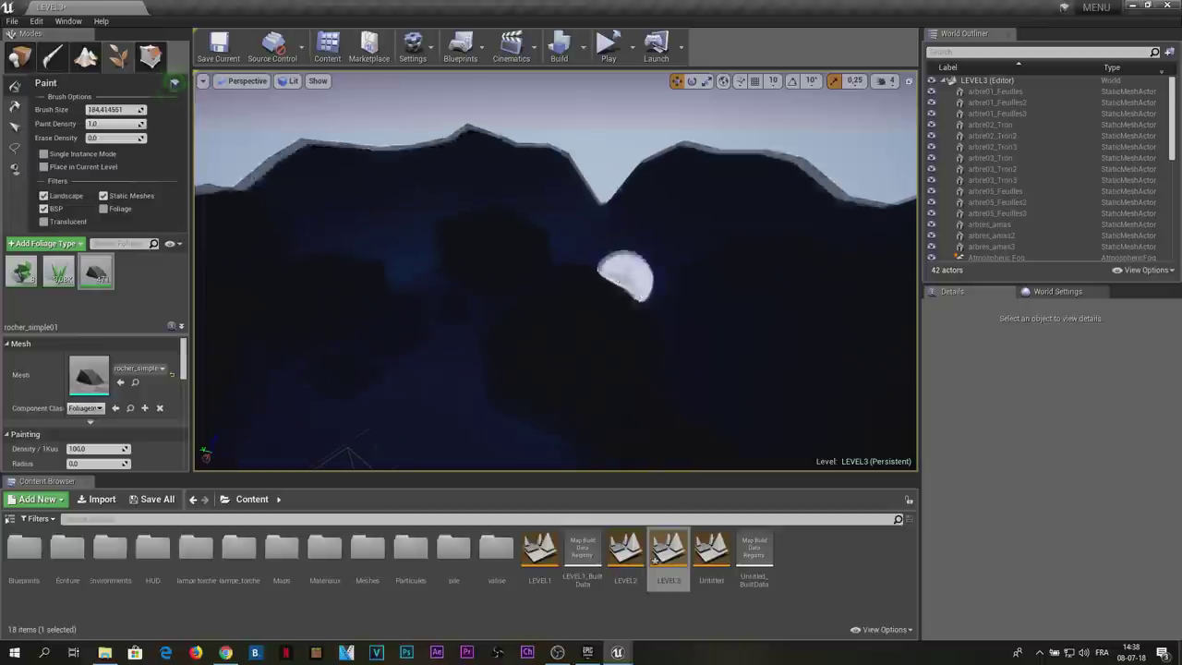
{"action": "right_click_drag", "start_coordinate": [751, 238], "coordinate": [423, 212]}
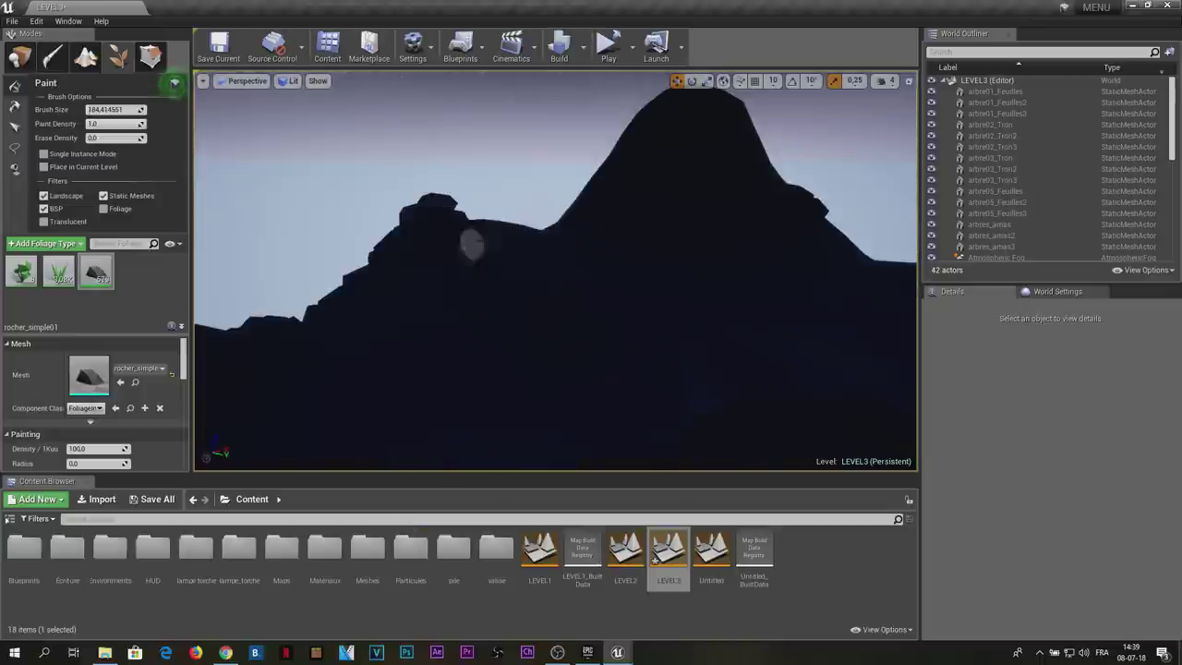
{"action": "scroll", "coordinate": [647, 157], "scroll_direction": "up", "scroll_amount": 5}
{"action": "right_click_drag", "start_coordinate": [654, 280], "coordinate": [655, 280]}
{"action": "left_click", "coordinate": [53, 57]}
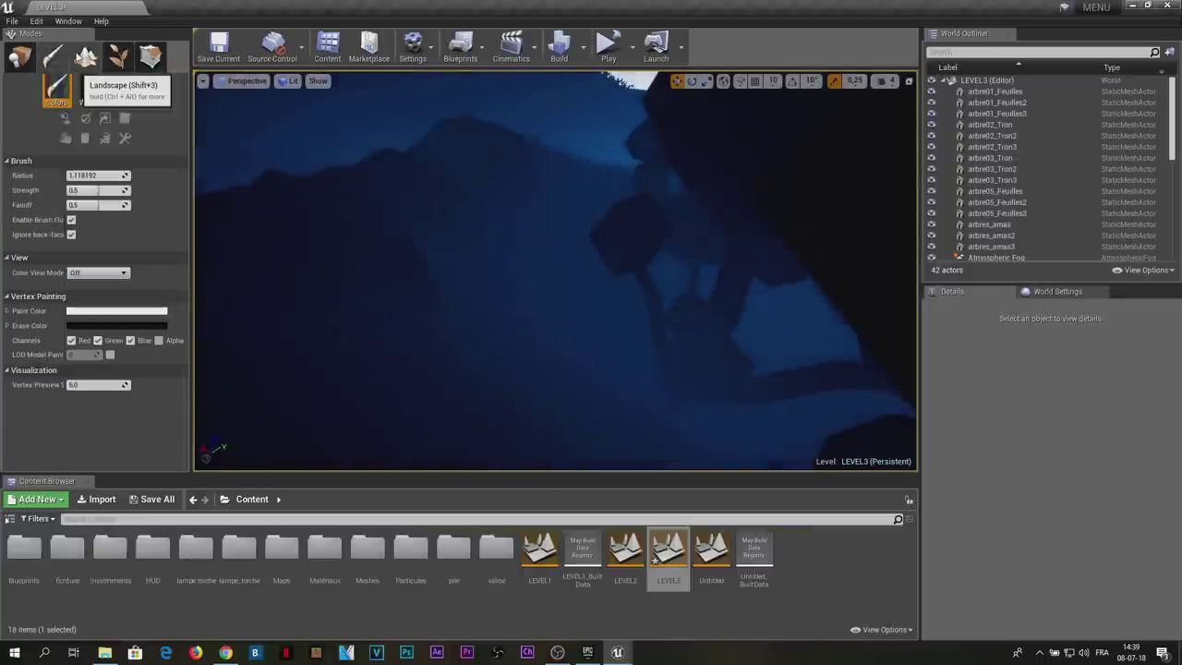
Enter Landscape mode for smoothing, test-play the level, then set the viewport to Unlit.
{"action": "left_click", "coordinate": [85, 57]}
{"action": "left_click", "coordinate": [96, 90]}
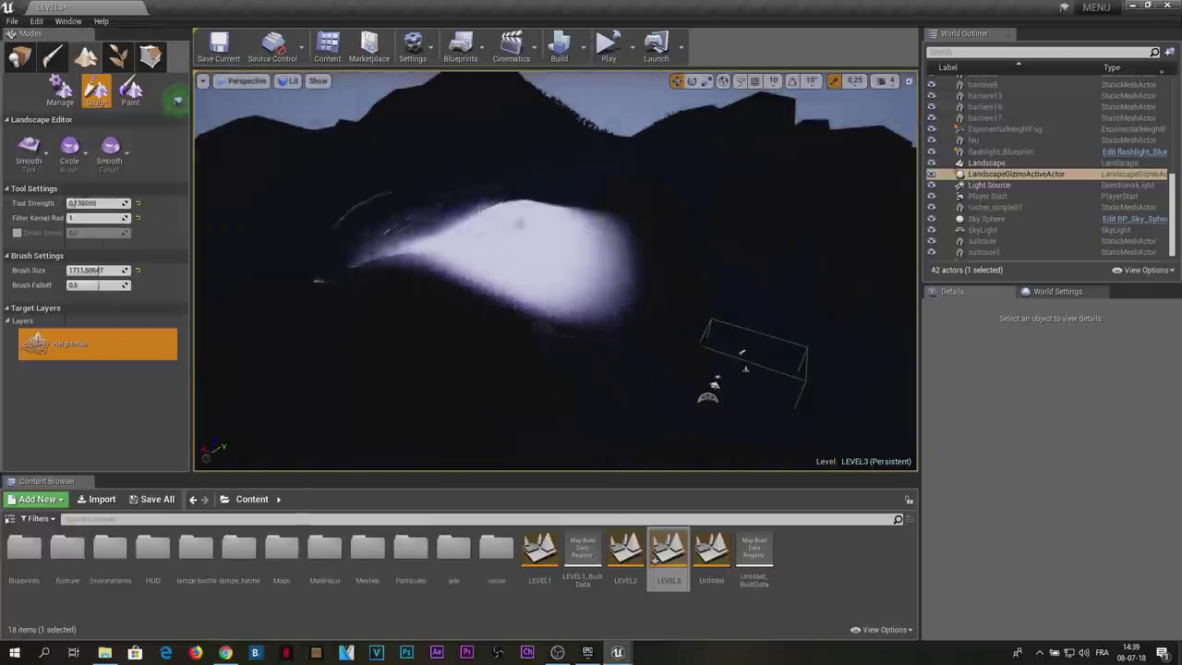
{"action": "right_click_drag", "start_coordinate": [504, 277], "coordinate": [725, 290]}
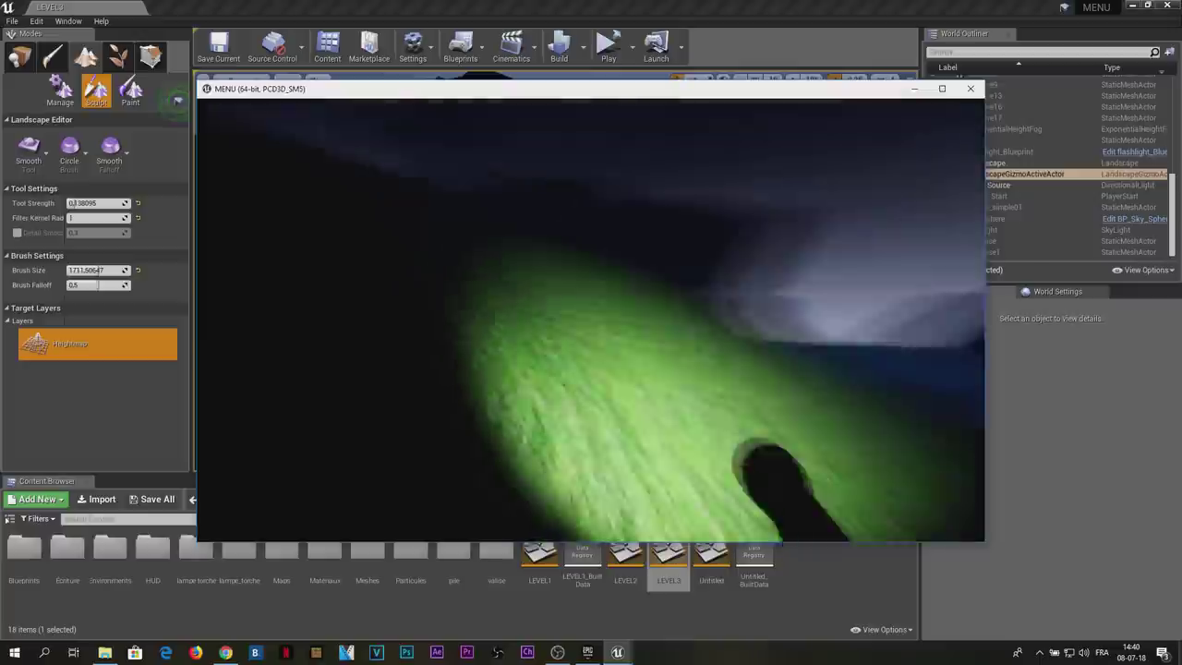
{"action": "key", "text": "Escape"}
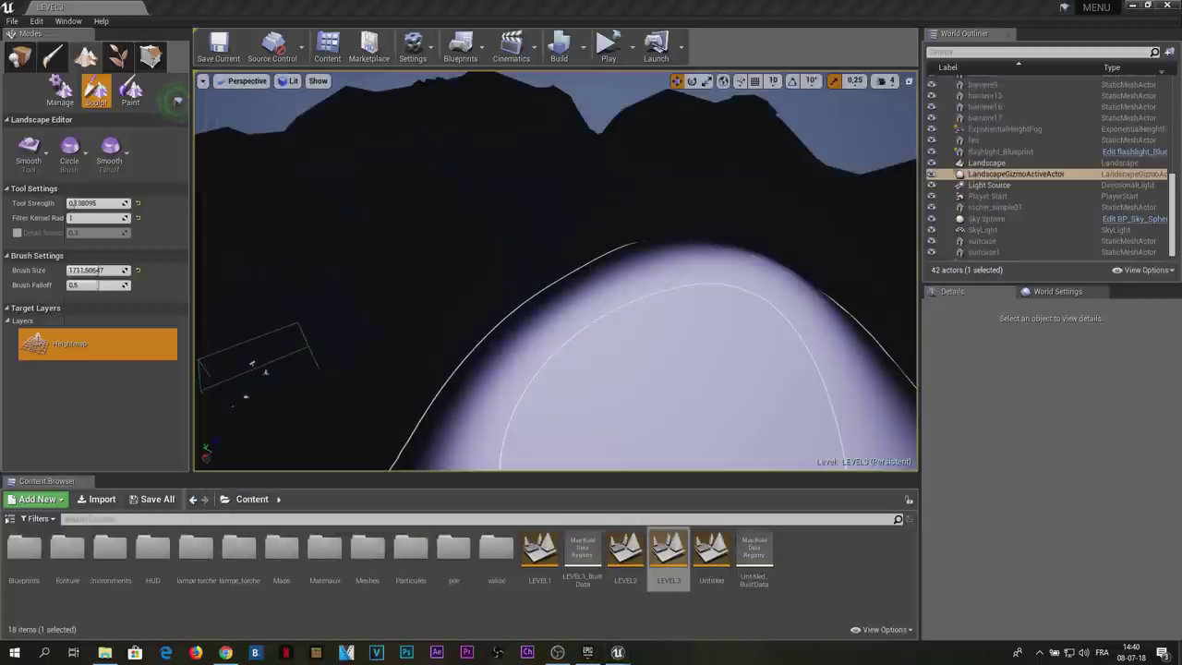
{"action": "left_click", "coordinate": [308, 120]}
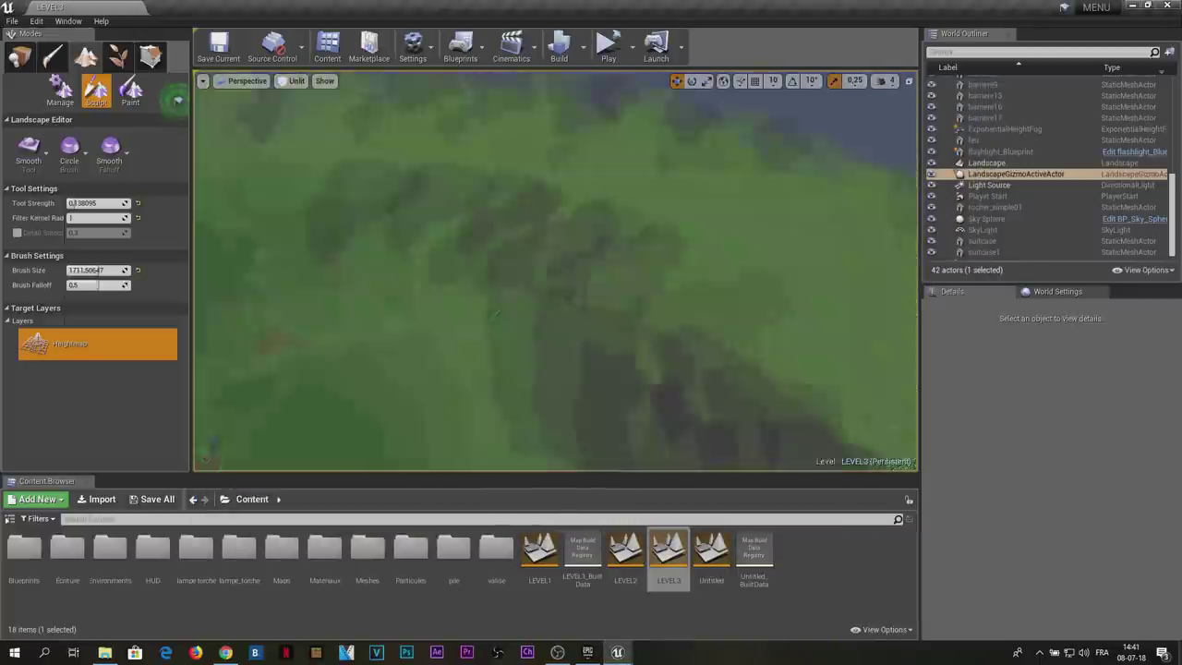
Change the landscape tool from Smooth to Sculpt.
{"action": "right_click_drag", "start_coordinate": [651, 321], "coordinate": [651, 321]}
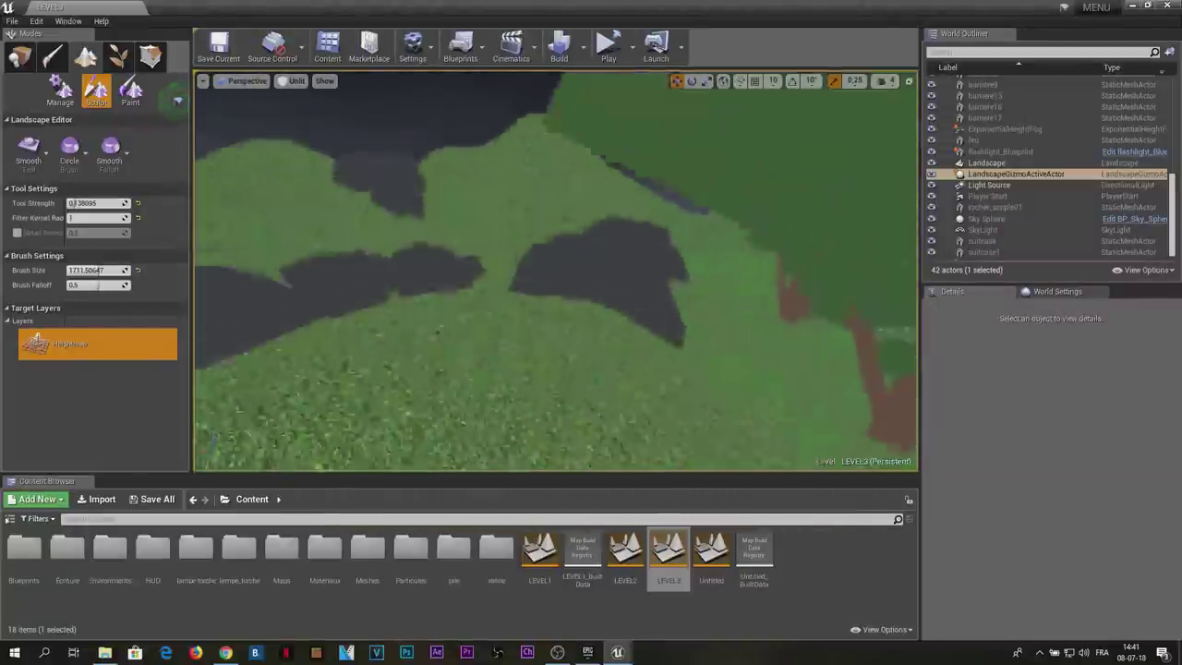
{"action": "left_click", "coordinate": [28, 148]}
{"action": "left_click", "coordinate": [27, 170]}
Fly low over the green hills, then save the level with Ctrl+S.
{"action": "right_click_drag", "start_coordinate": [578, 316], "coordinate": [577, 316]}
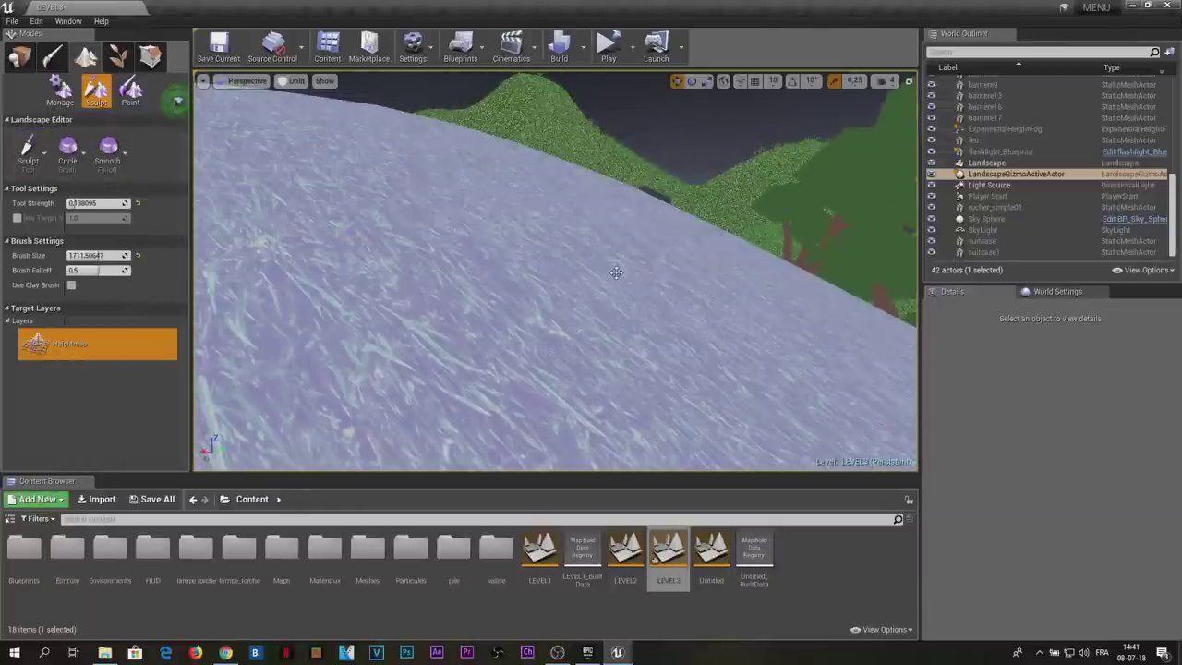
{"action": "right_click_drag", "start_coordinate": [575, 270], "coordinate": [575, 271]}
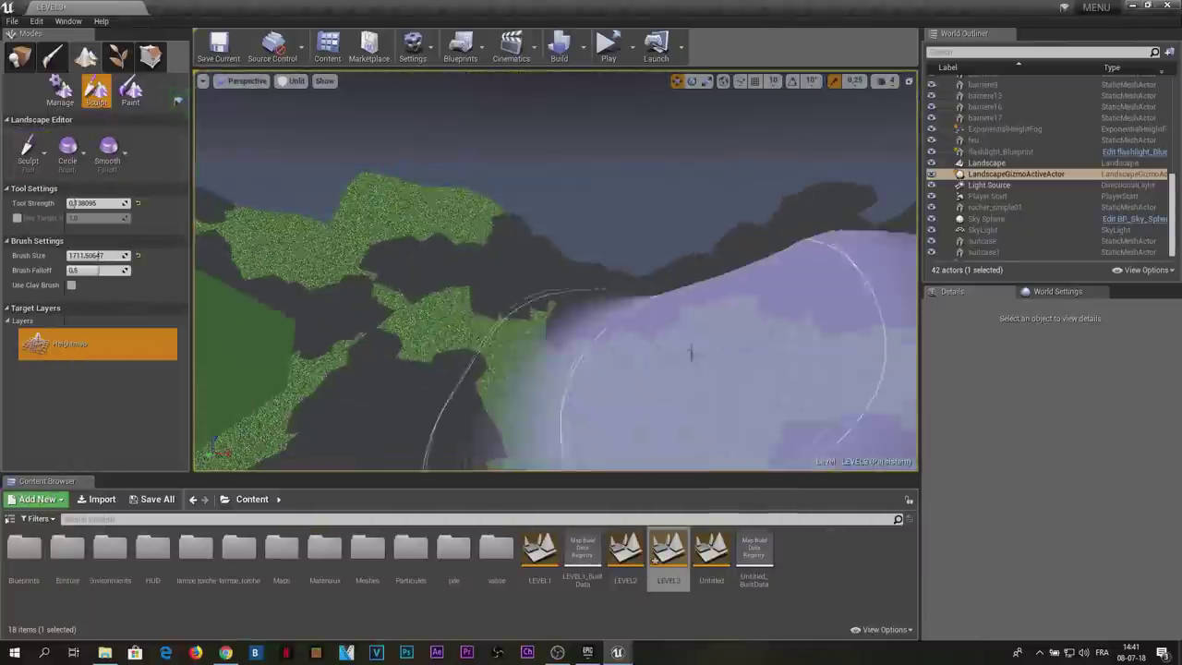
{"action": "right_click_drag", "start_coordinate": [601, 354], "coordinate": [524, 252]}
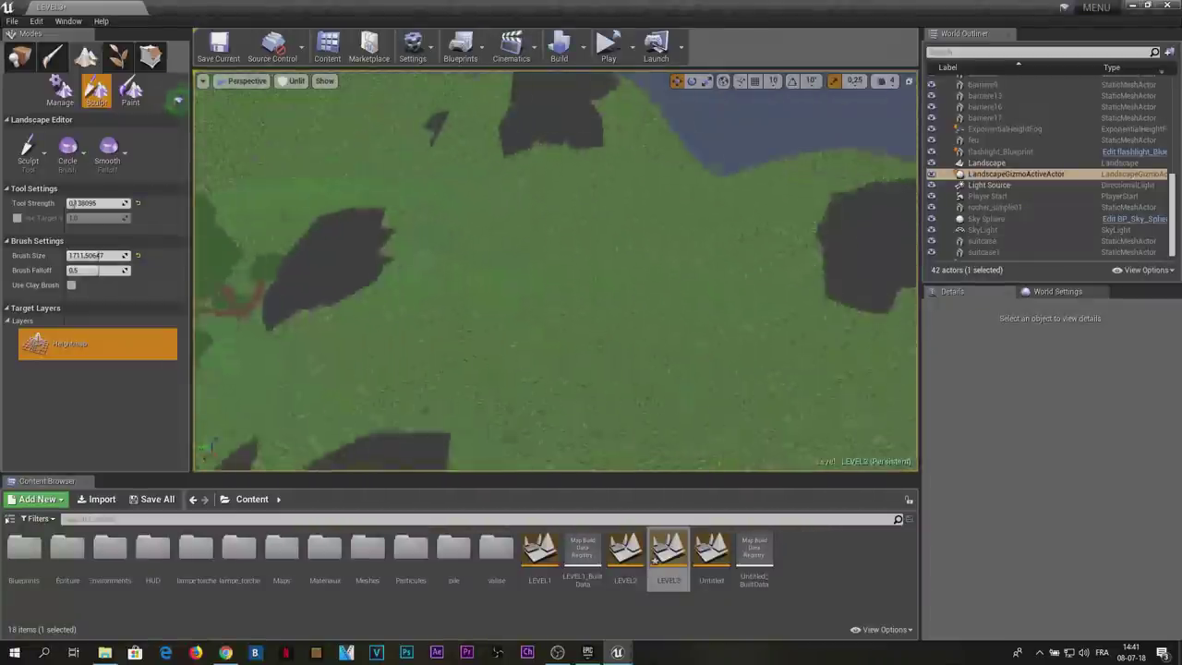
{"action": "key", "text": "ctrl+s"}
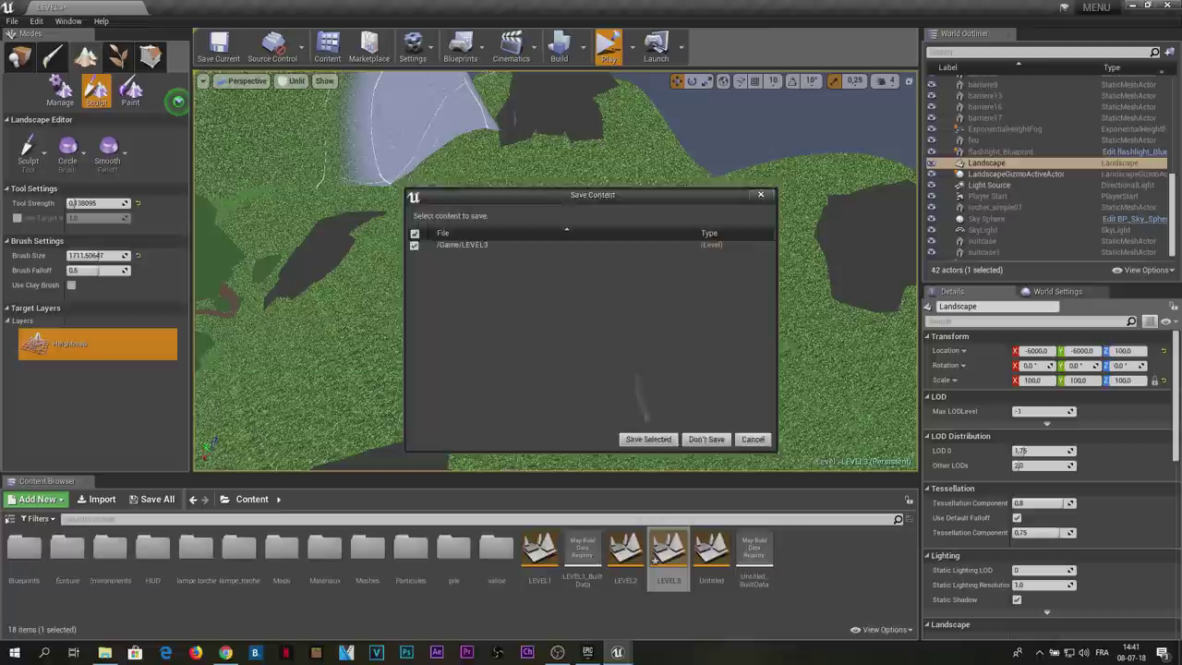
Save LEVEL3, quit the standalone test game via QUITTER, then open the Undo History.
{"action": "left_click", "coordinate": [643, 435]}
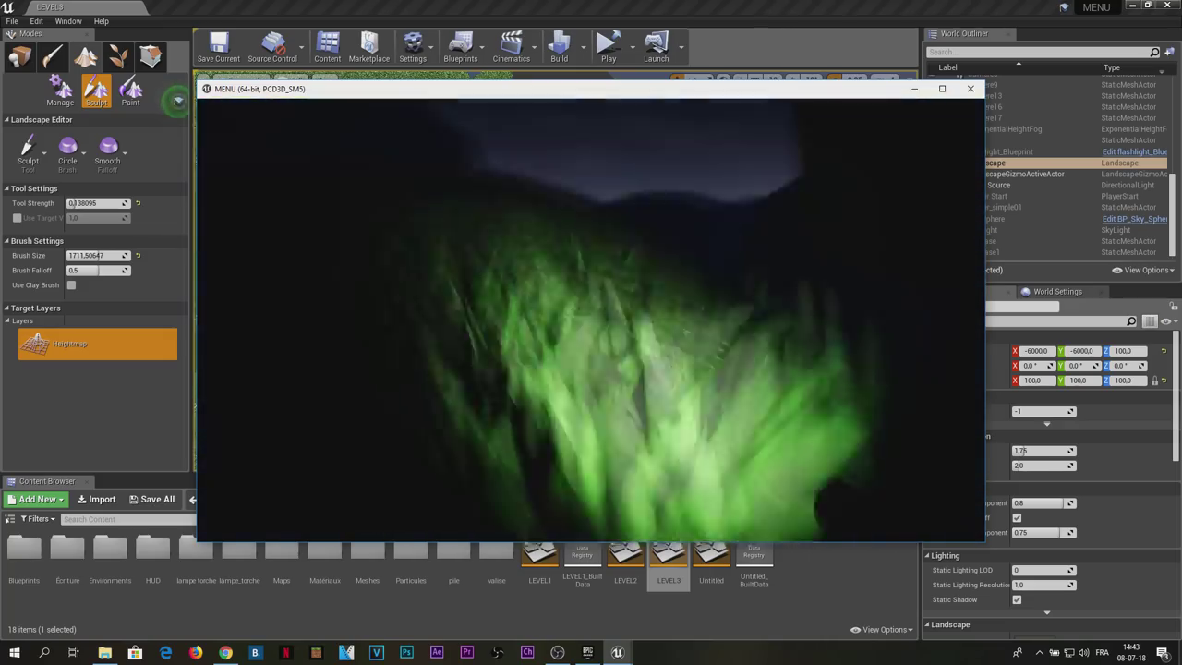
{"action": "key", "text": "Escape"}
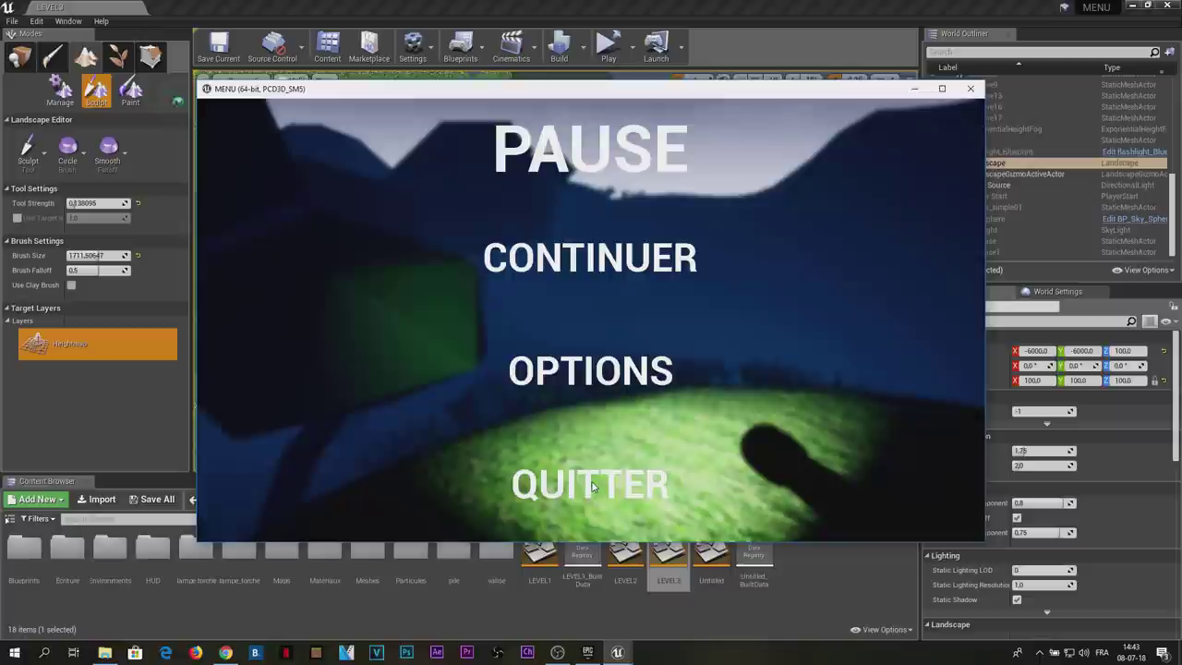
{"action": "key", "text": "Escape"}
{"action": "left_click", "coordinate": [36, 20]}
{"action": "left_click", "coordinate": [69, 74]}
{"action": "right_click_drag", "start_coordinate": [555, 277], "coordinate": [554, 277]}
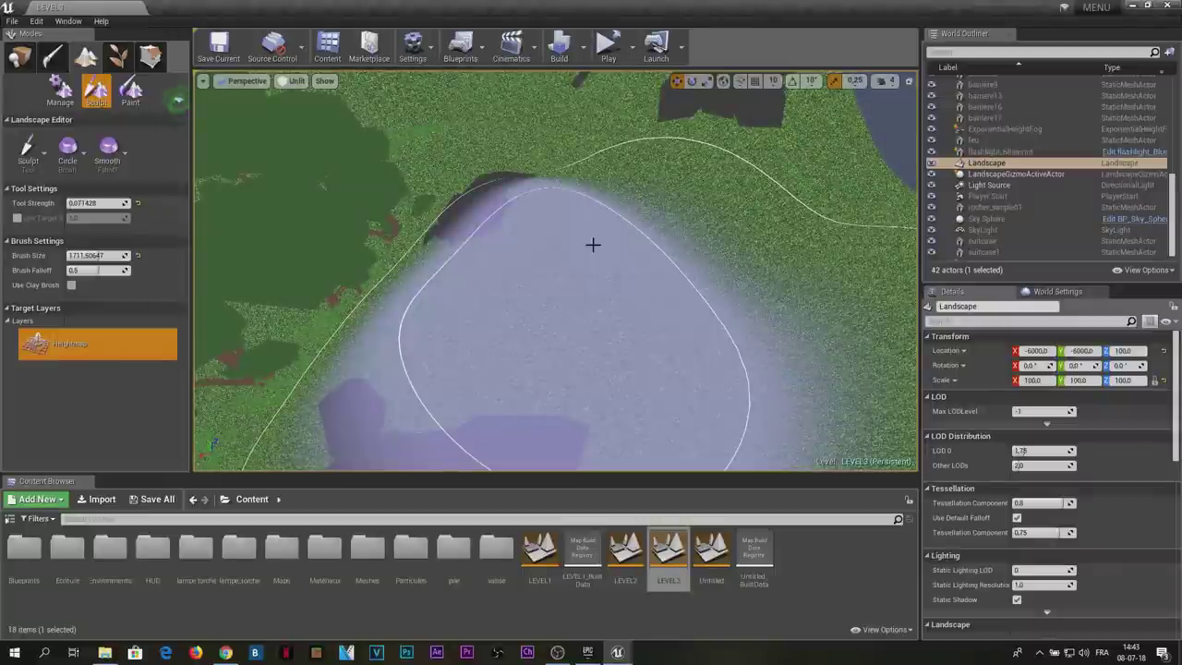
Undo the last sculpted bump and start Play in Selected Viewport.
{"action": "scroll", "coordinate": [489, 245], "scroll_direction": "down", "scroll_amount": 3}
{"action": "scroll", "coordinate": [677, 290], "scroll_direction": "down", "scroll_amount": 3}
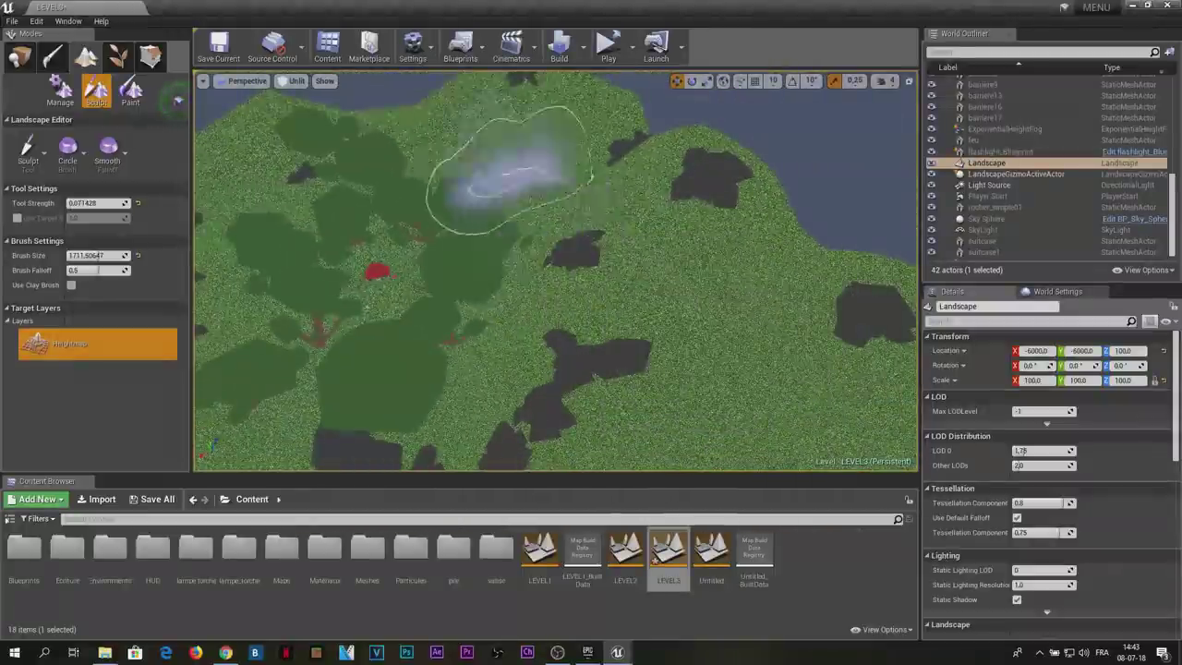
{"action": "right_click_drag", "start_coordinate": [346, 175], "coordinate": [695, 230]}
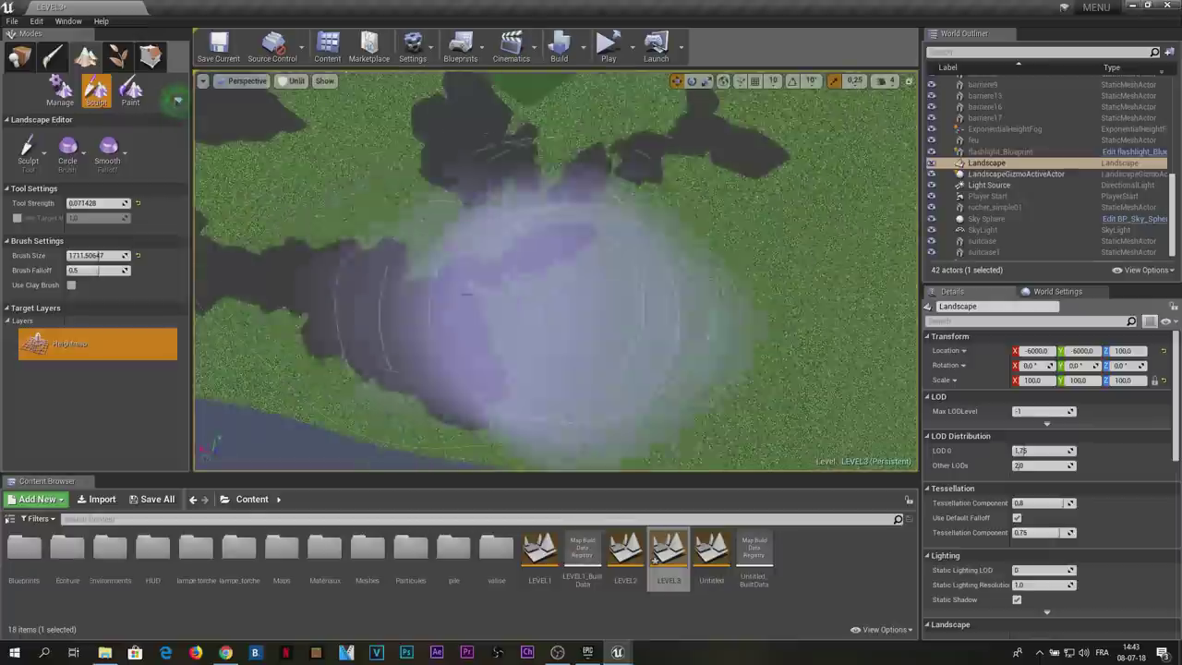
{"action": "key", "text": "ctrl+z"}
{"action": "left_click", "coordinate": [654, 84]}
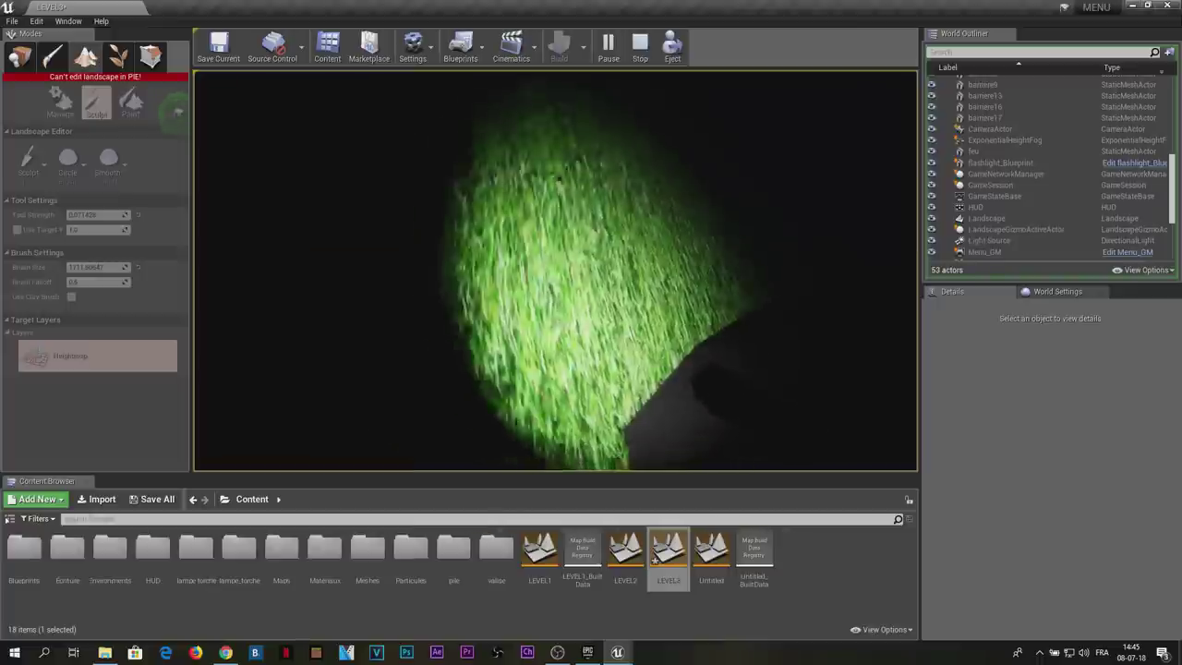
Shrink the landscape brush size to about 468 and run another in-editor play test.
{"action": "key", "text": "Escape"}
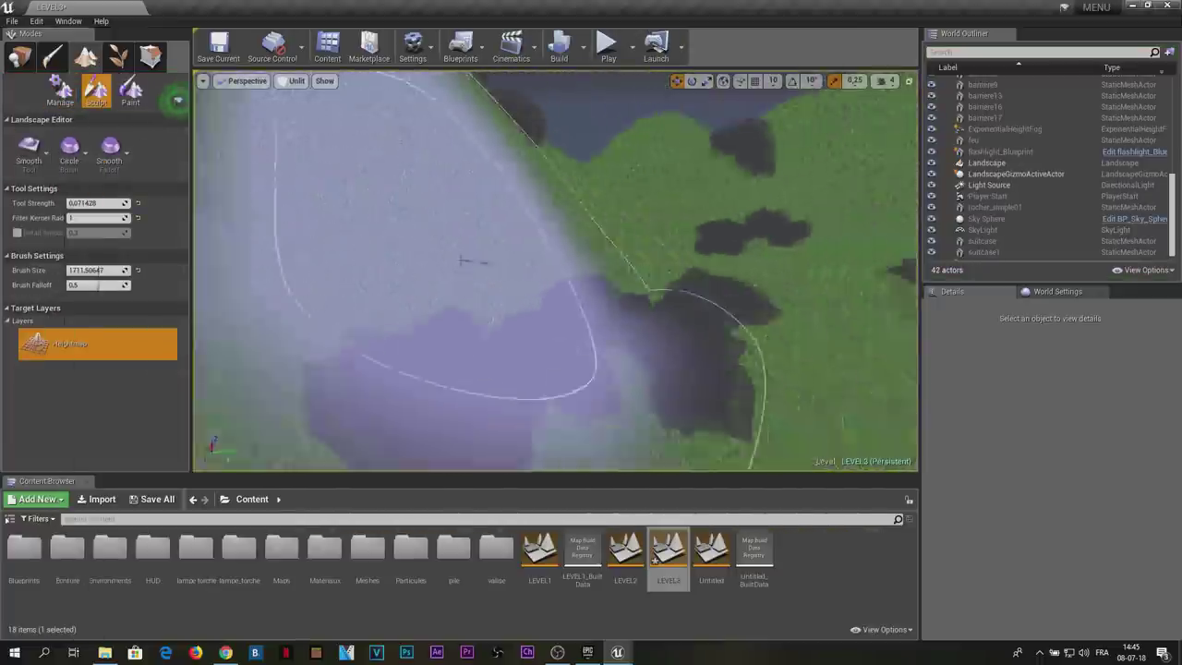
{"action": "left_click_drag", "start_coordinate": [97, 270], "coordinate": [78, 270]}
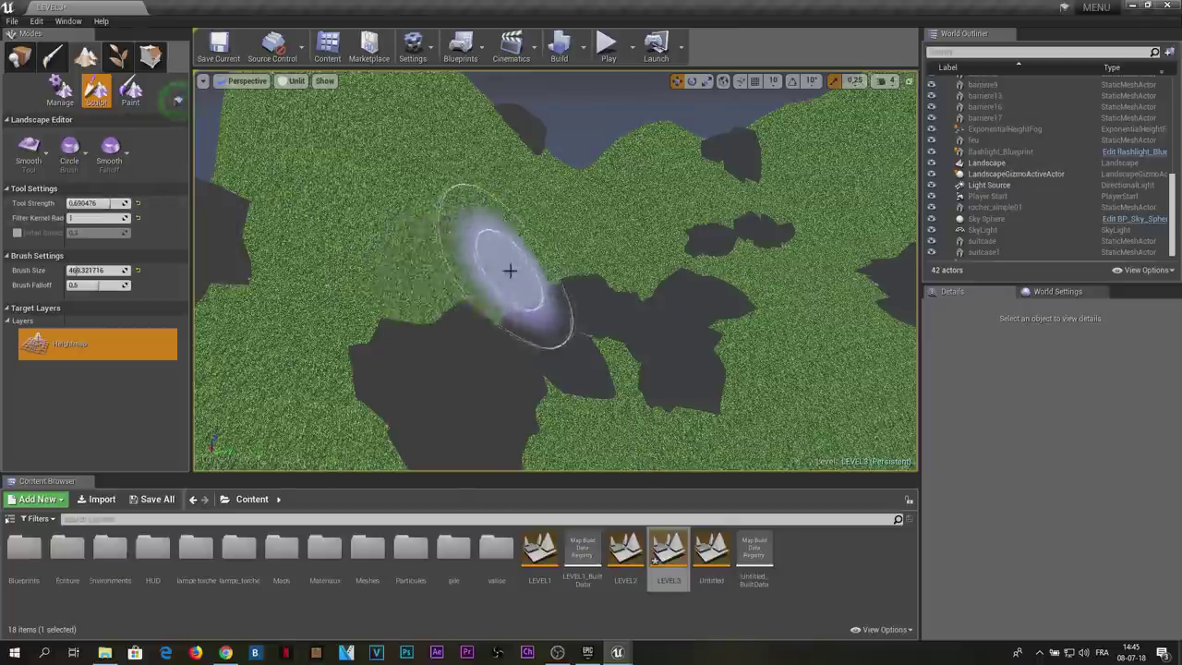
{"action": "left_click", "coordinate": [607, 46]}
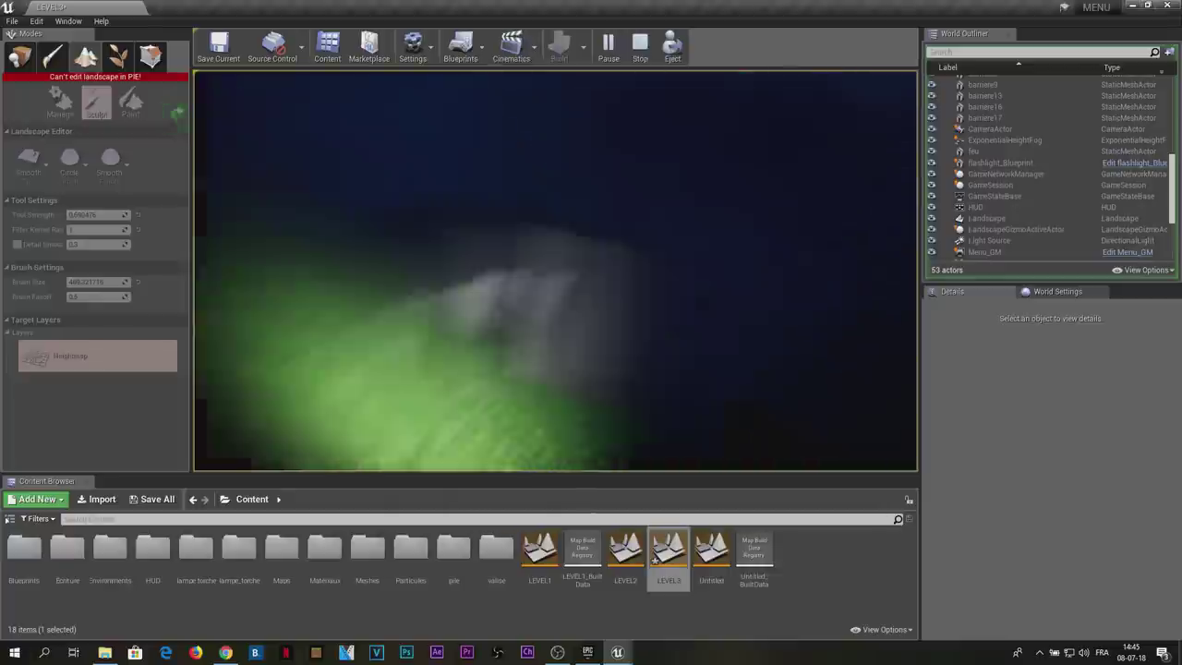
{"action": "key", "text": "Escape"}
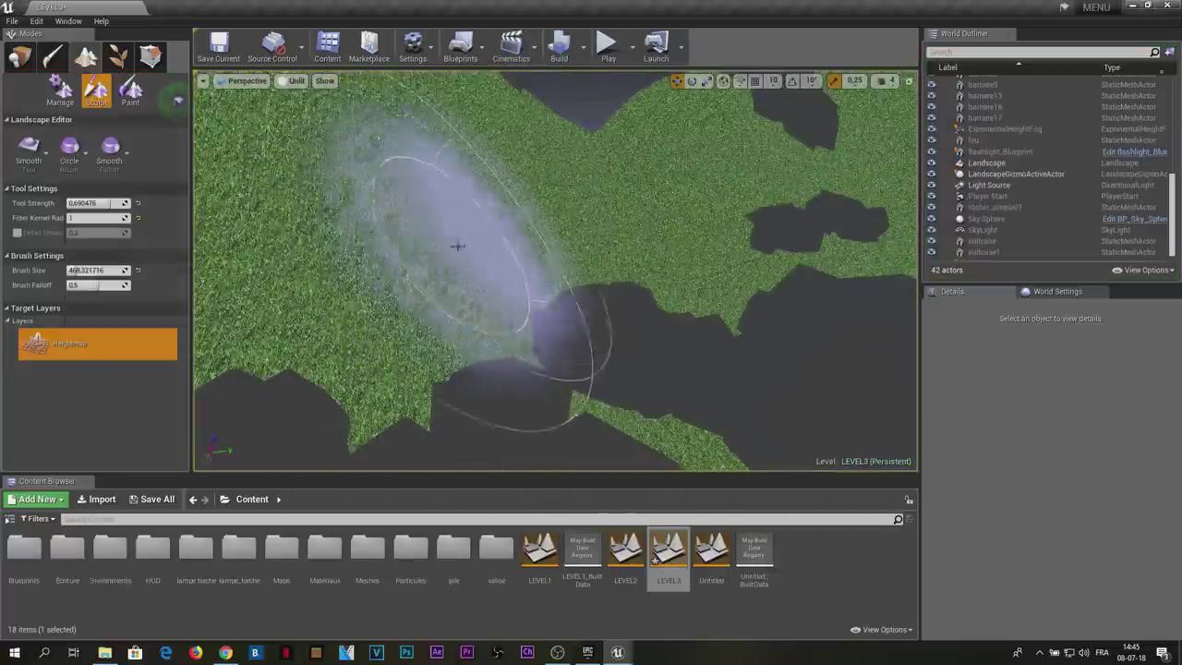
Switch the tool to Sculpt and back to Smooth, play-test, then enter Foliage mode.
{"action": "scroll", "coordinate": [495, 314], "scroll_direction": "down", "scroll_amount": 3}
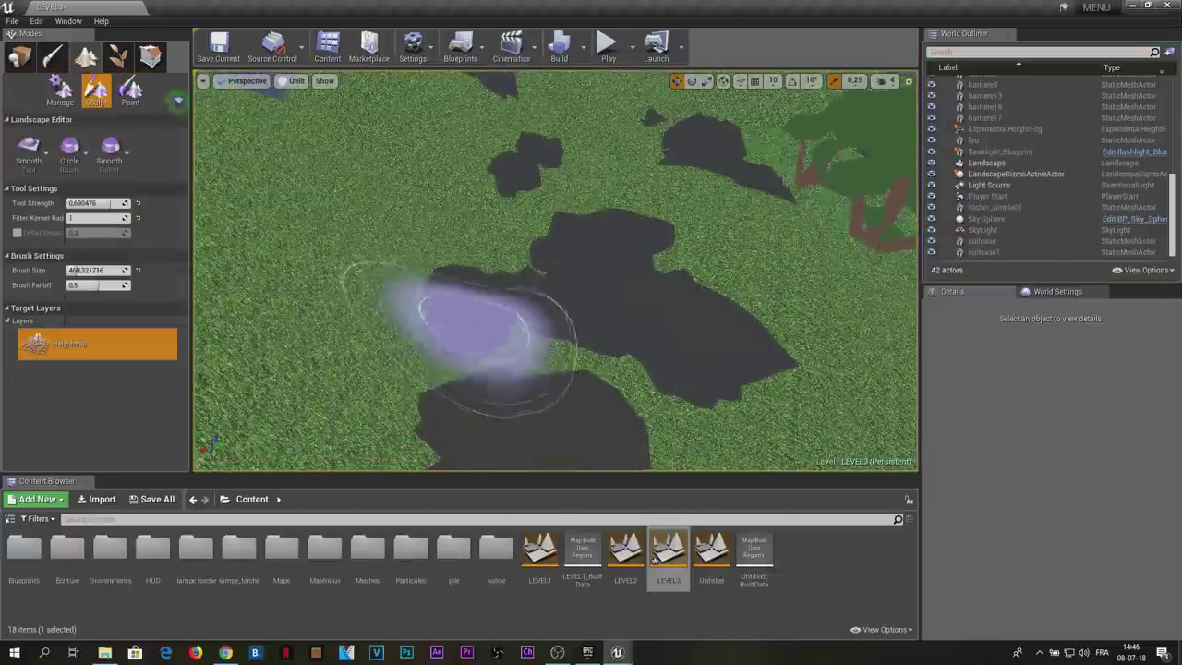
{"action": "left_click", "coordinate": [29, 147]}
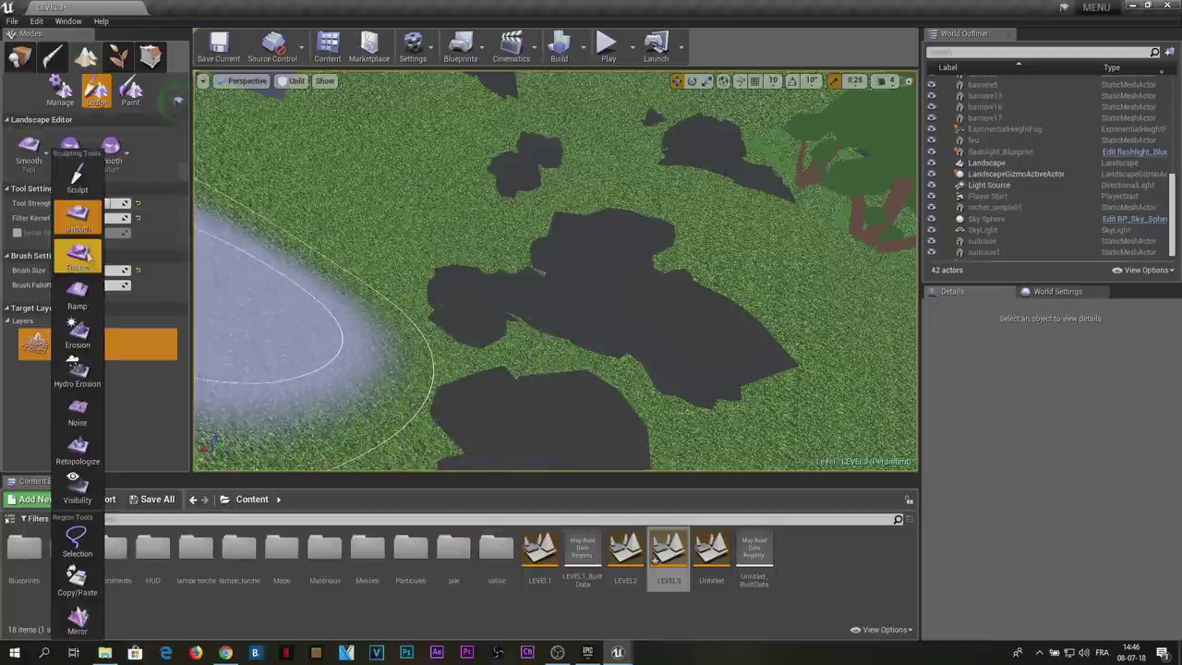
{"action": "left_click", "coordinate": [42, 180]}
{"action": "left_click", "coordinate": [28, 148]}
{"action": "left_click", "coordinate": [42, 212]}
{"action": "left_click", "coordinate": [607, 46]}
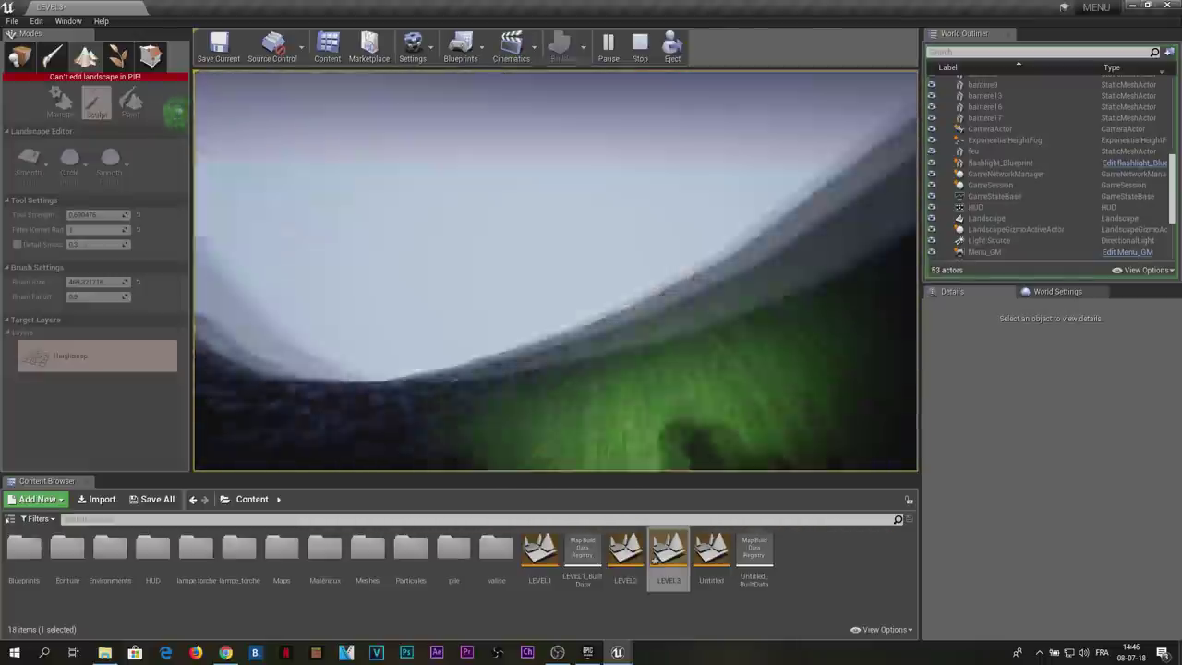
{"action": "key", "text": "Escape"}
{"action": "key", "text": "shift+4"}
{"action": "right_click_drag", "start_coordinate": [507, 322], "coordinate": [527, 406]}
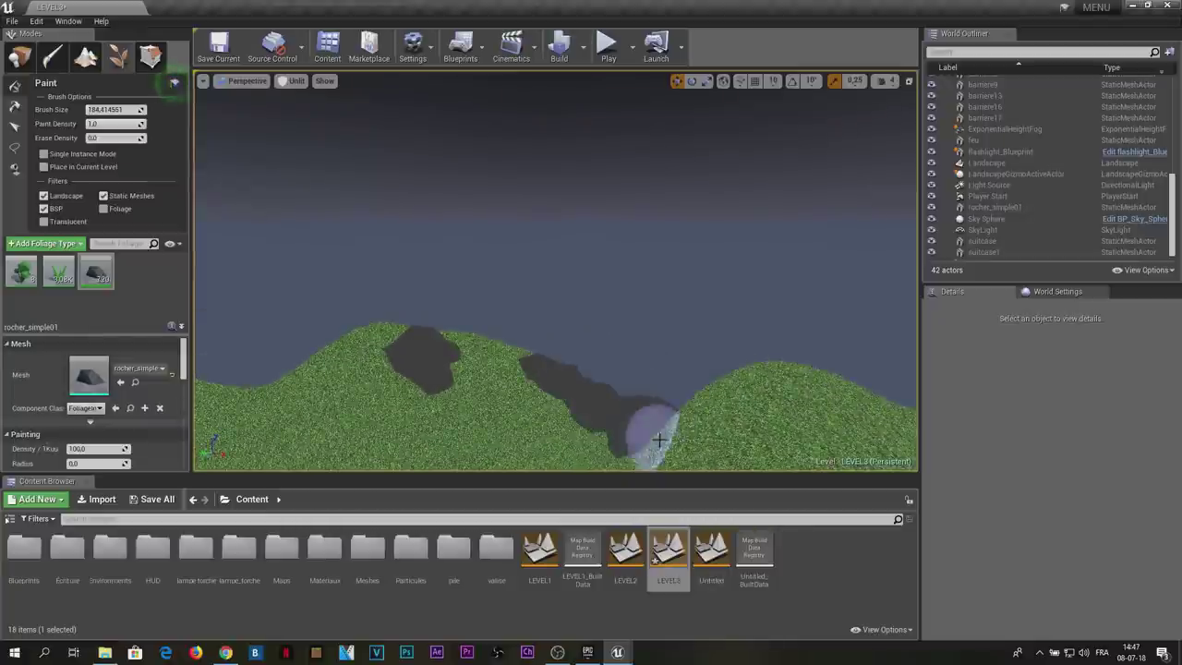
Cycle the viewport view mode through Lit and others, ending on Unlit.
{"action": "right_click_drag", "start_coordinate": [658, 440], "coordinate": [517, 277]}
{"action": "left_click", "coordinate": [292, 80]}
{"action": "left_click", "coordinate": [305, 104]}
{"action": "key", "text": "alt+4"}
{"action": "left_click", "coordinate": [296, 80]}
{"action": "left_click", "coordinate": [309, 134]}
{"action": "left_click", "coordinate": [305, 103]}
{"action": "left_click", "coordinate": [308, 118]}
Select the herbe grass foliage type and play-test the level with Alt+P.
{"action": "left_click", "coordinate": [59, 270]}
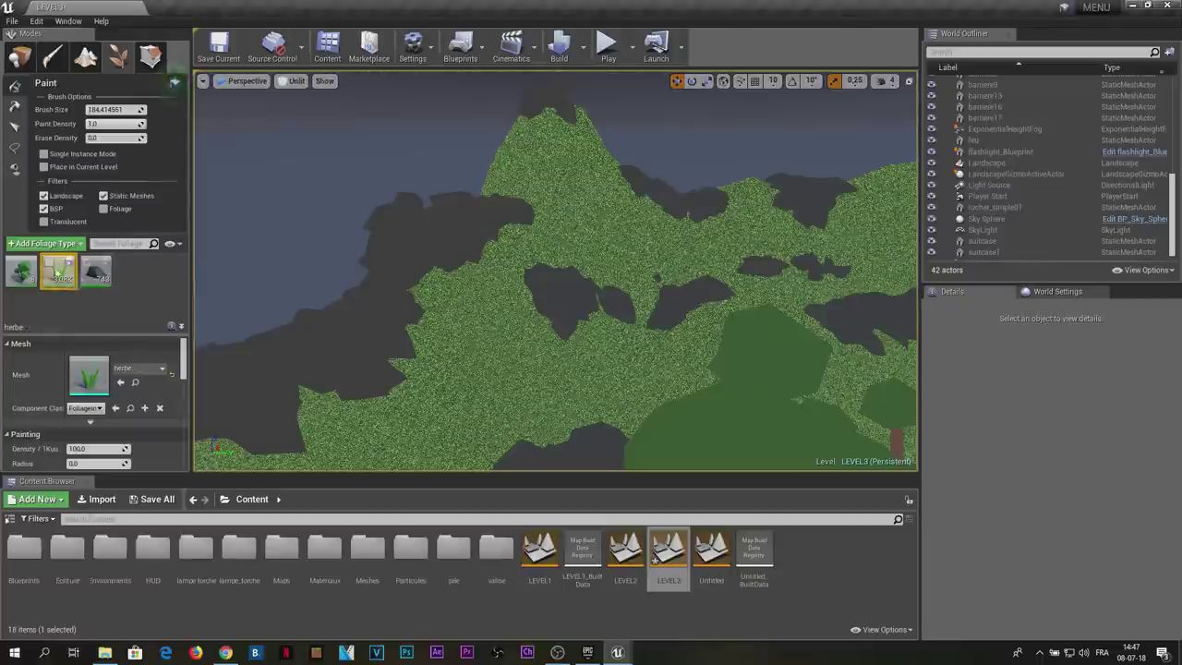
{"action": "right_click_drag", "start_coordinate": [707, 256], "coordinate": [527, 277]}
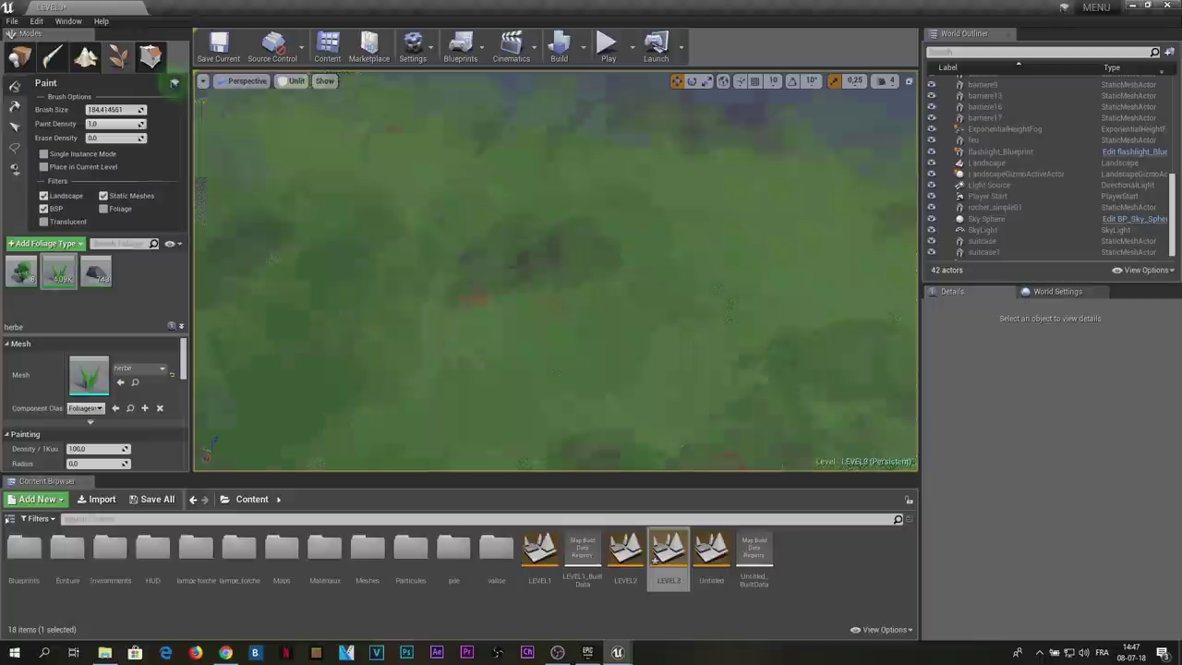
{"action": "key", "text": "alt+p"}
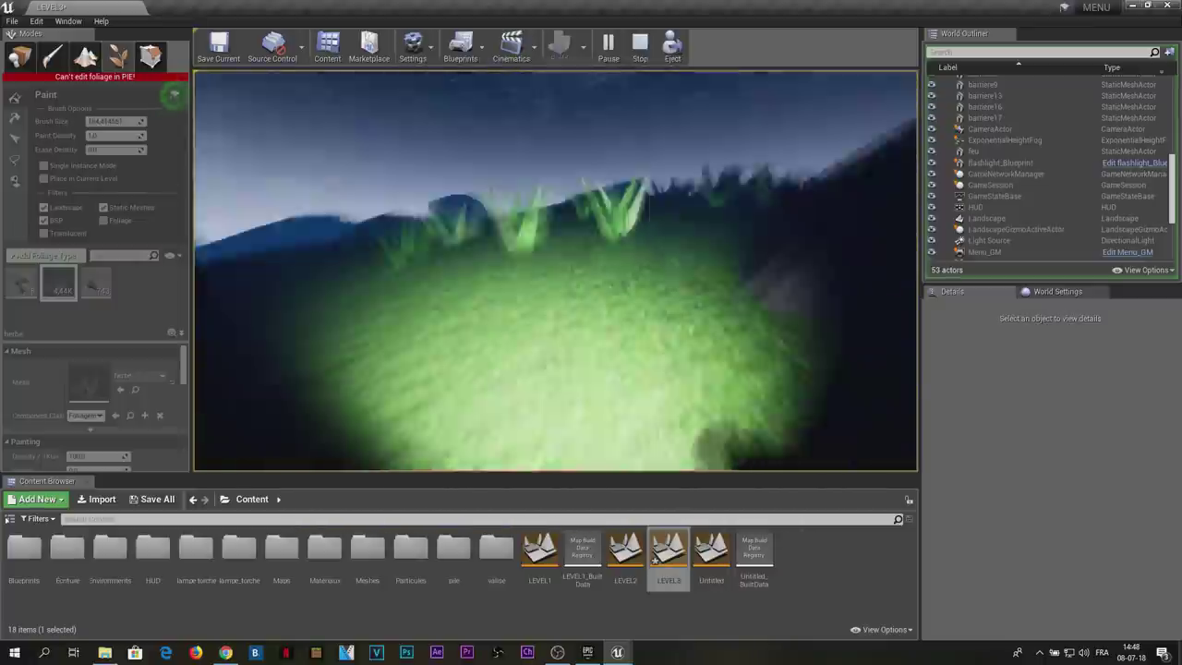
Stop the session, then run two more quick play tests (Play button, Alt+P) before returning to editing.
{"action": "key", "text": "Escape"}
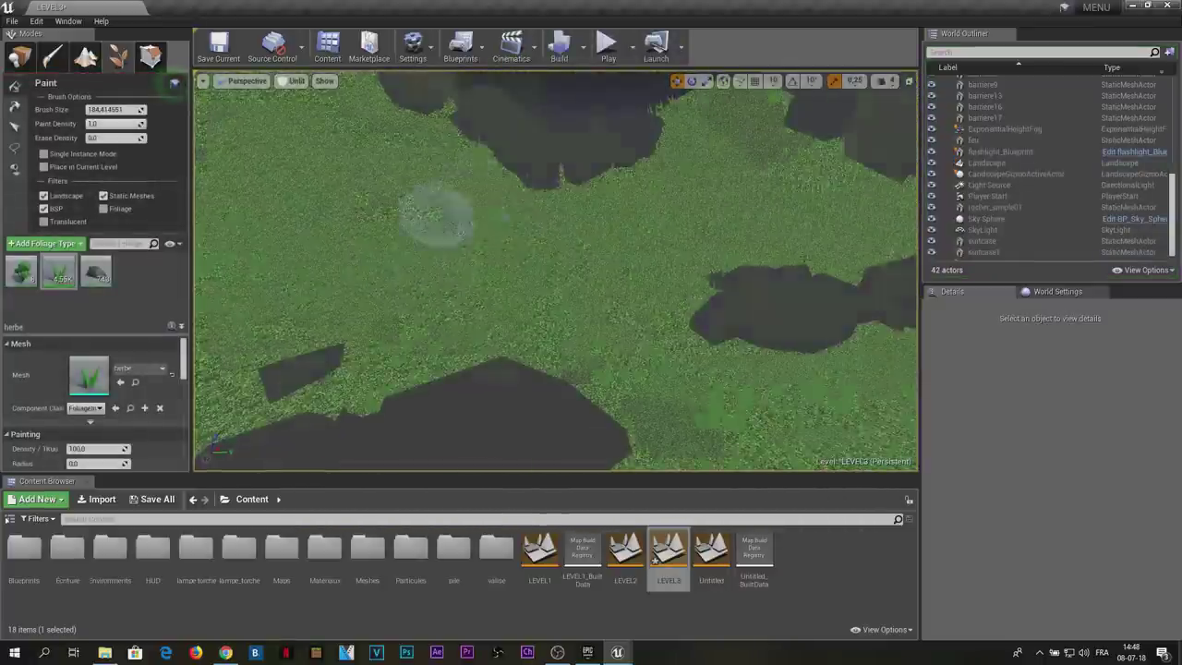
{"action": "scroll", "coordinate": [554, 286], "scroll_direction": "up", "scroll_amount": 3}
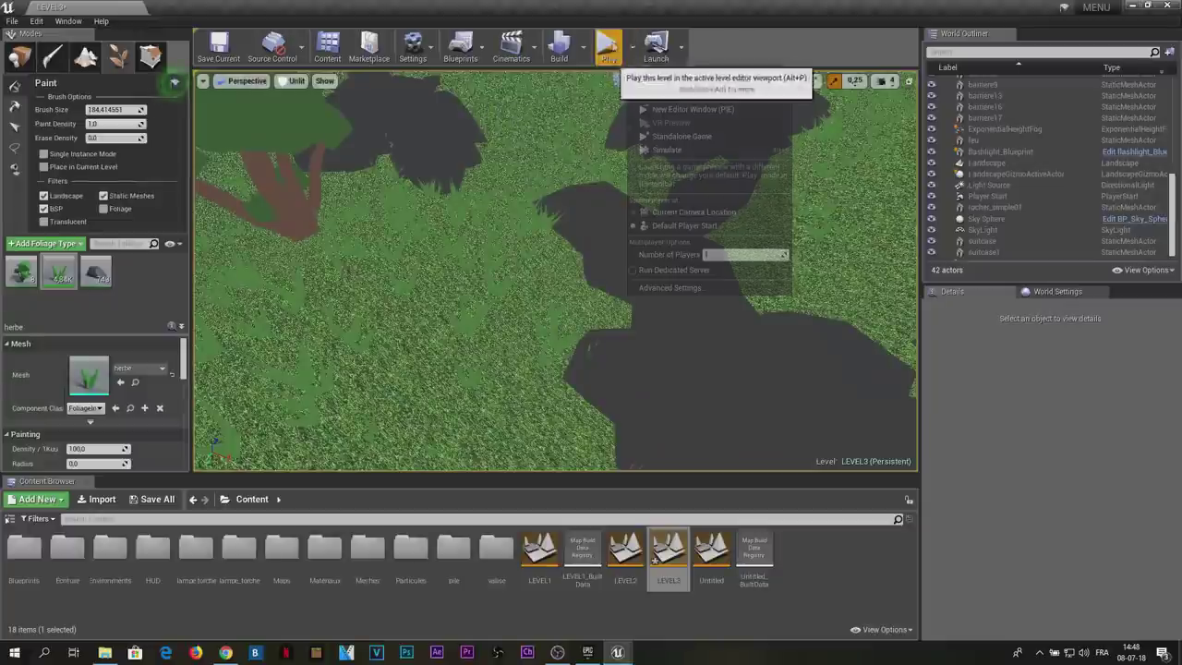
{"action": "left_click", "coordinate": [609, 48]}
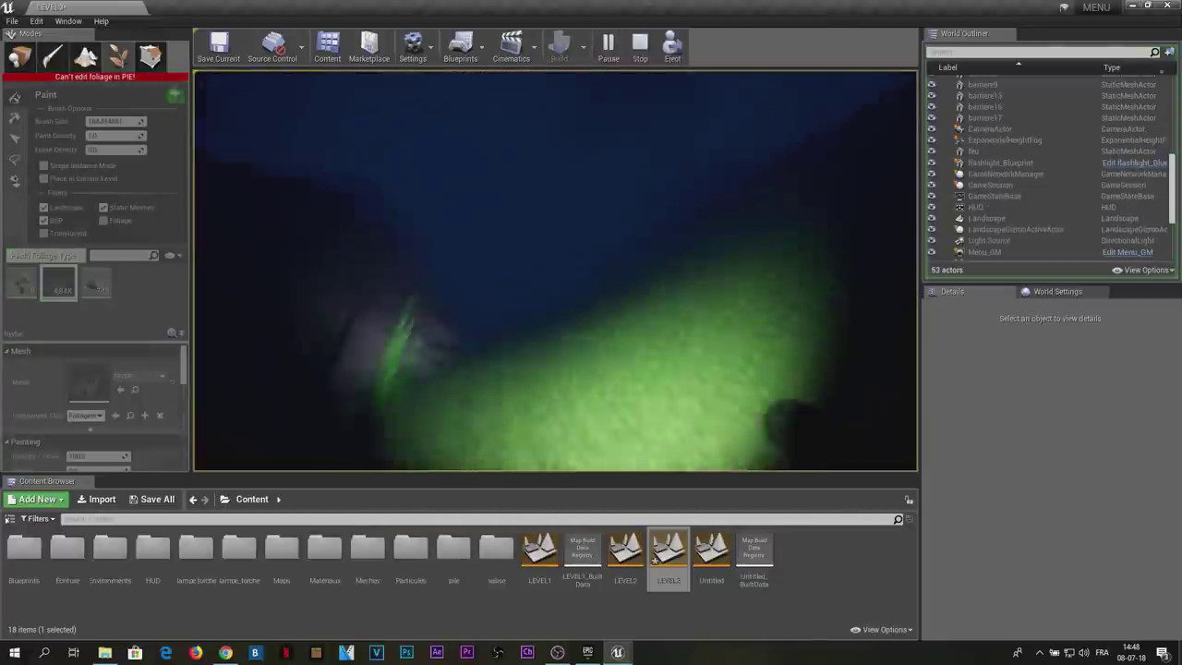
{"action": "key", "text": "Escape"}
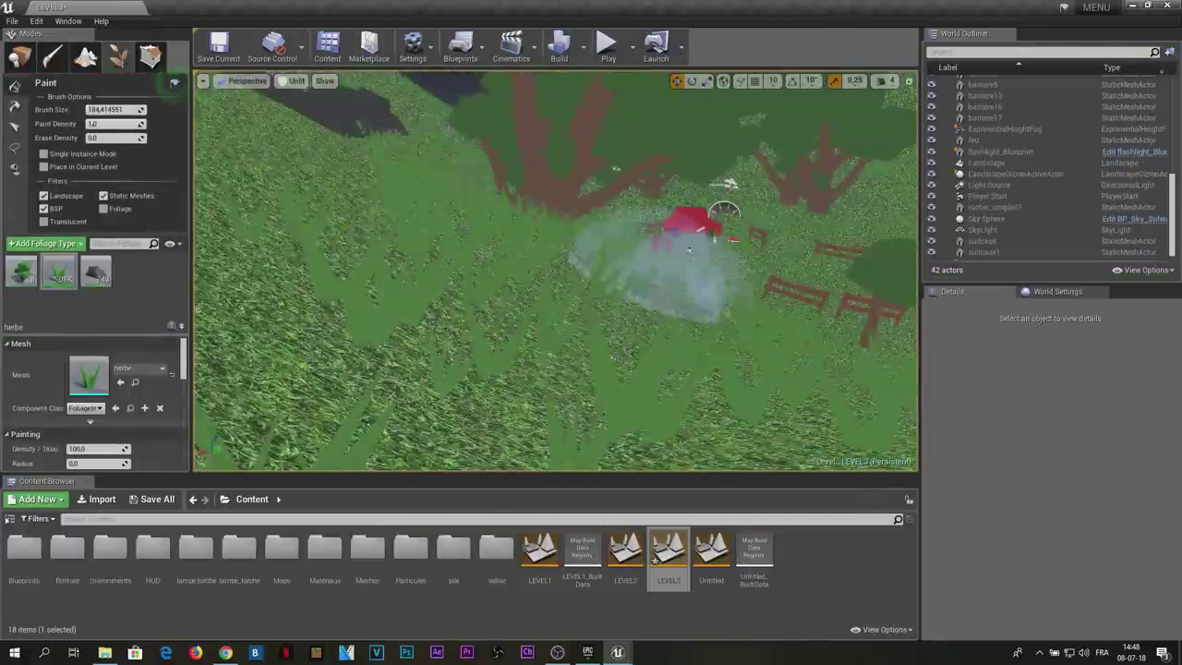
{"action": "key", "text": "alt+p"}
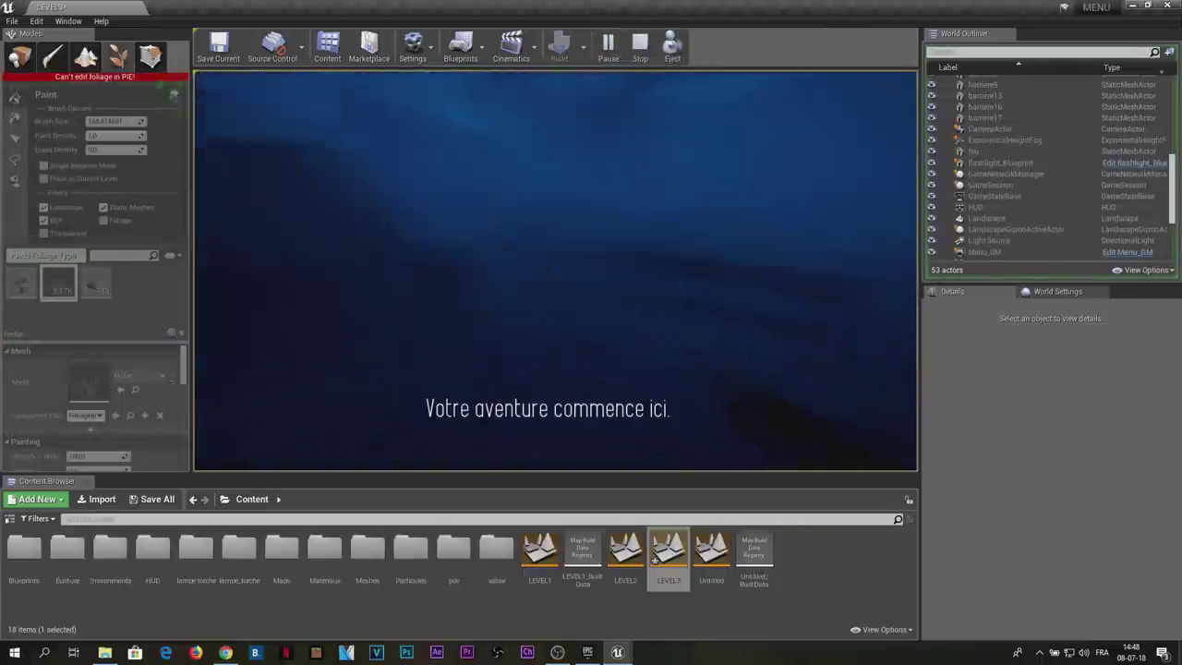
{"action": "key", "text": "Escape"}
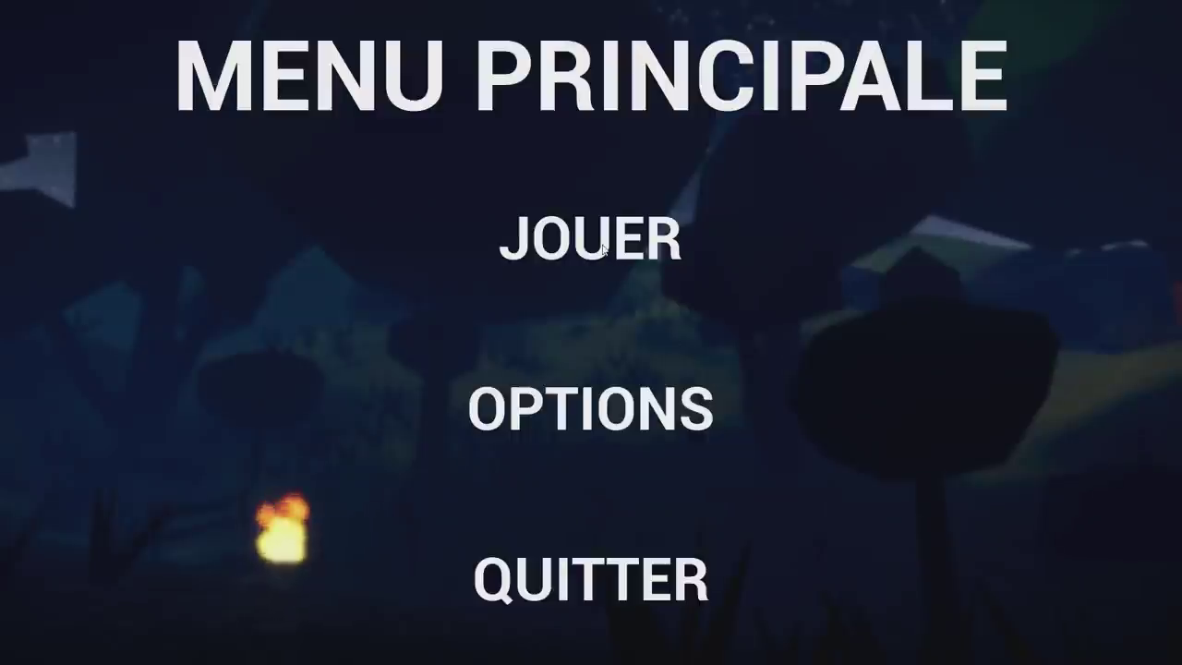
In OPTIONS, set Qualité to ULTRA, Résolution to 1920x1080, and keep Fenetré at OUI.
{"action": "left_click", "coordinate": [606, 411]}
{"action": "left_click", "coordinate": [444, 219]}
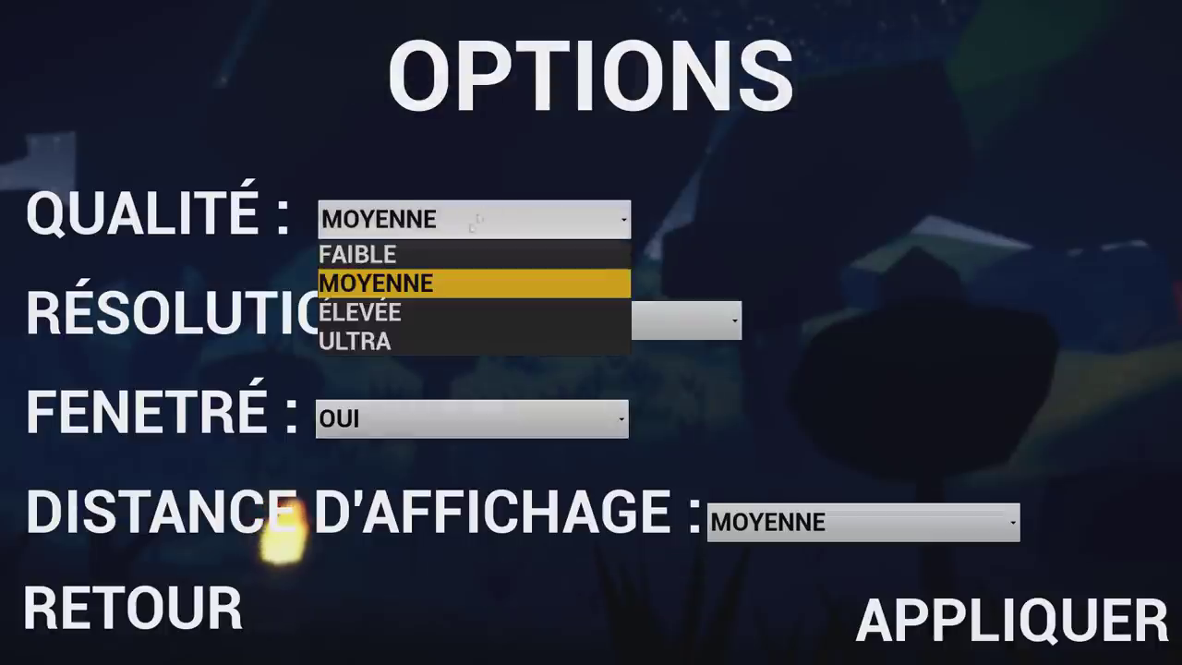
{"action": "left_click", "coordinate": [442, 338]}
{"action": "left_click", "coordinate": [443, 325]}
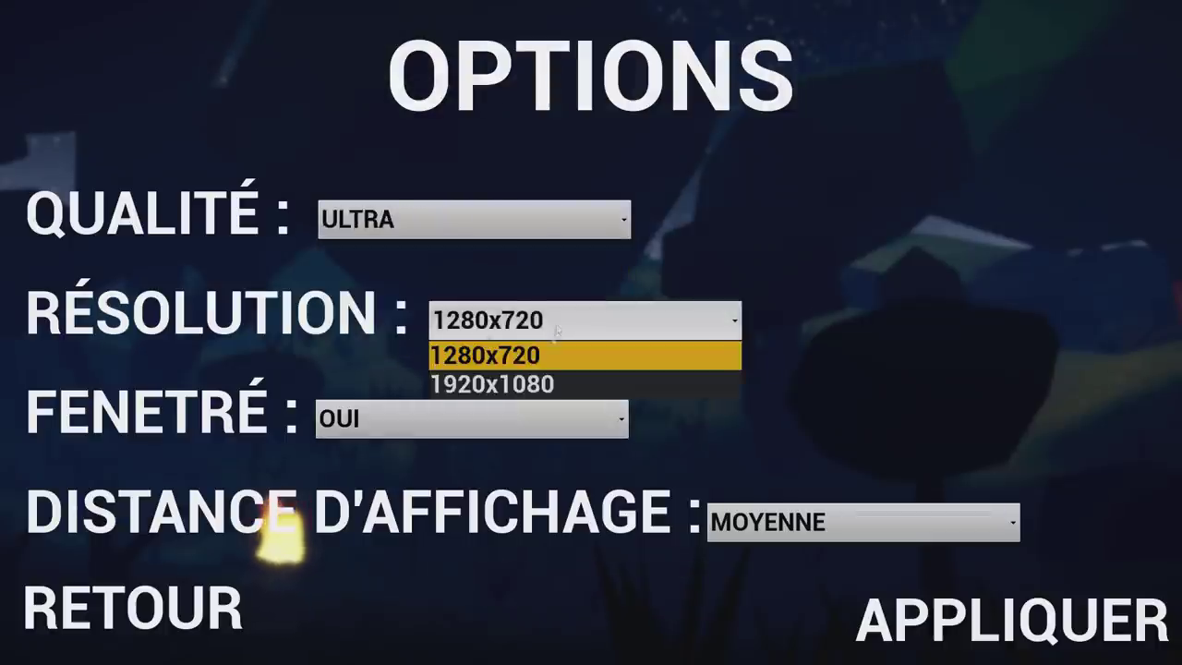
{"action": "left_click", "coordinate": [517, 382]}
{"action": "left_click", "coordinate": [424, 421]}
{"action": "left_click", "coordinate": [427, 453]}
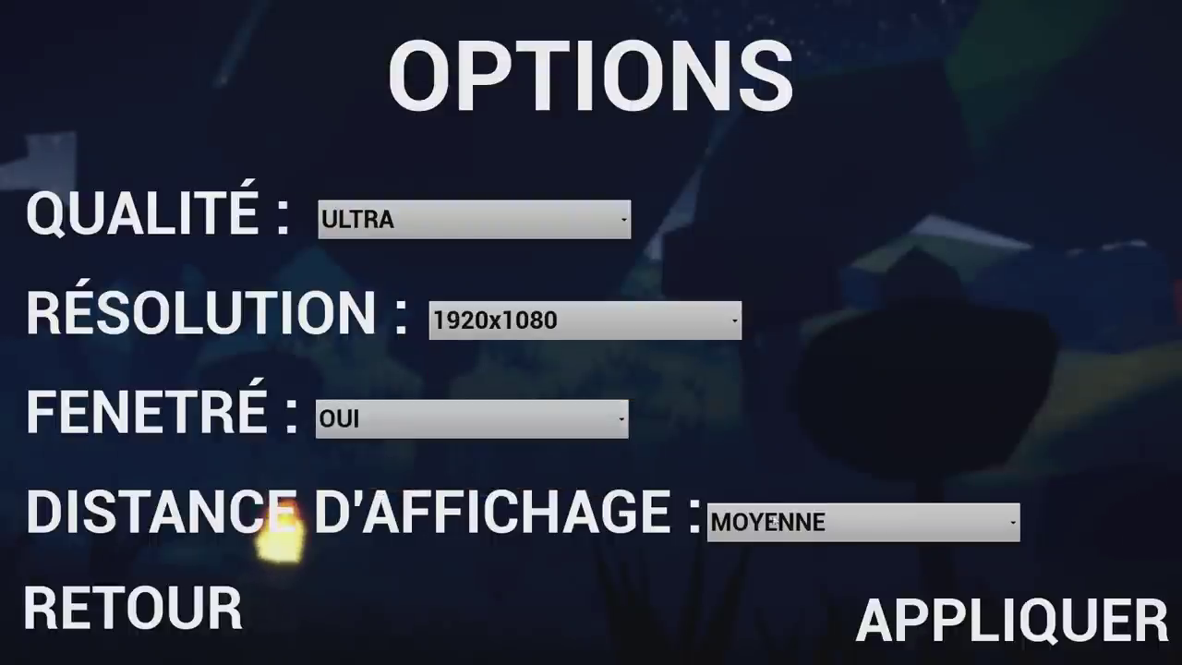
Set Distance d'affichage to ULTRA, apply the settings, and go back to the main menu.
{"action": "left_click", "coordinate": [785, 523]}
{"action": "left_click", "coordinate": [791, 645]}
{"action": "left_click", "coordinate": [960, 613]}
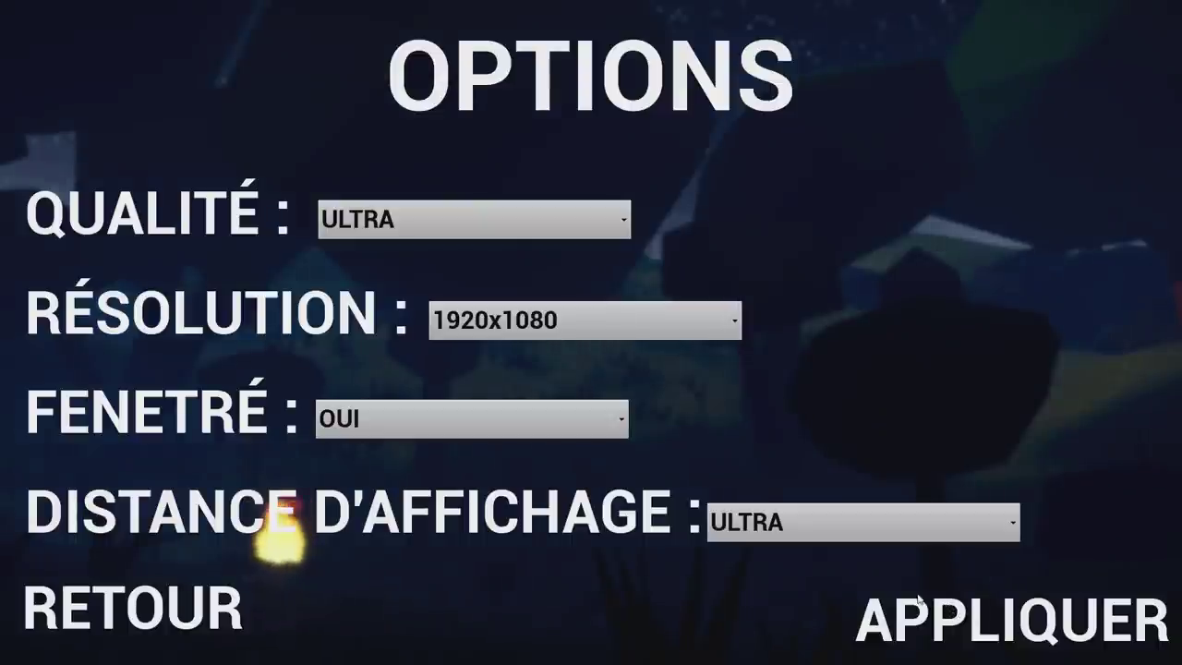
{"action": "left_click", "coordinate": [194, 609]}
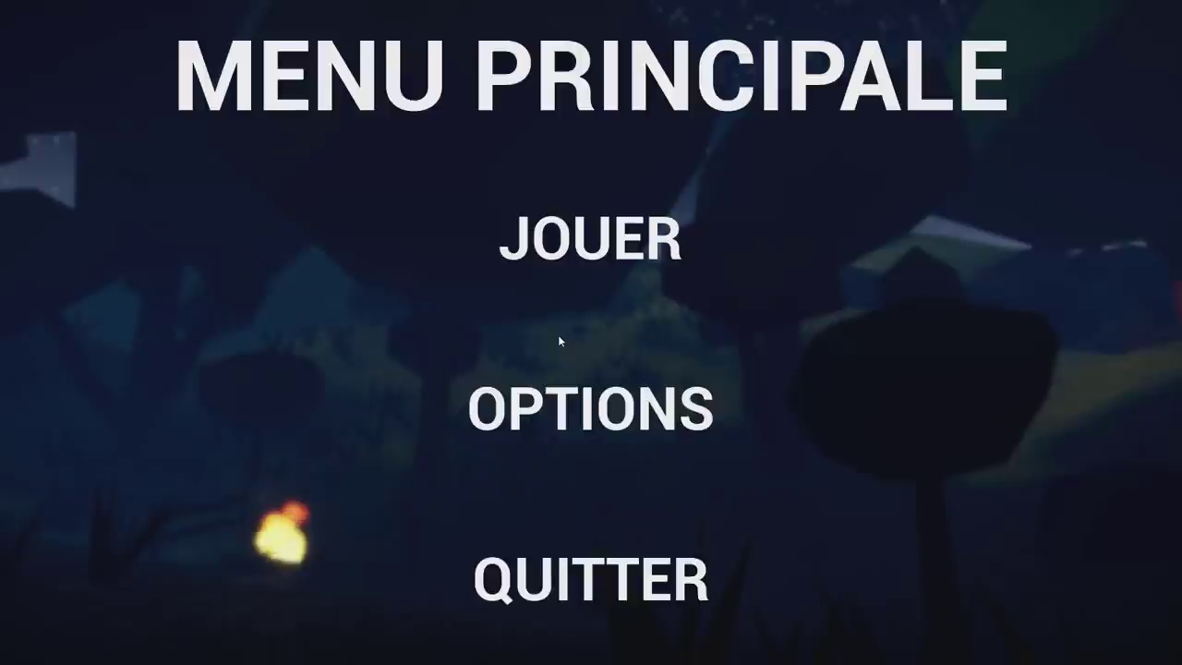
Choose JOUER then NOUVELLE PARTIE and turn on the flashlight with F until the intro story appears.
{"action": "left_click", "coordinate": [559, 258]}
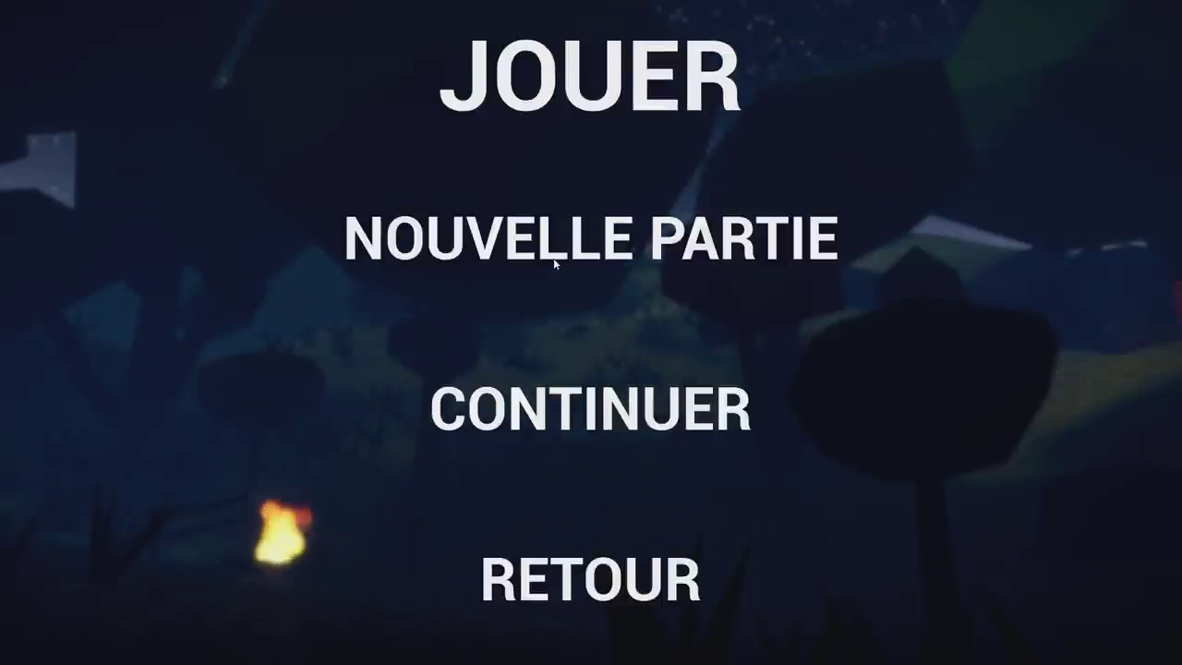
{"action": "left_click", "coordinate": [555, 264]}
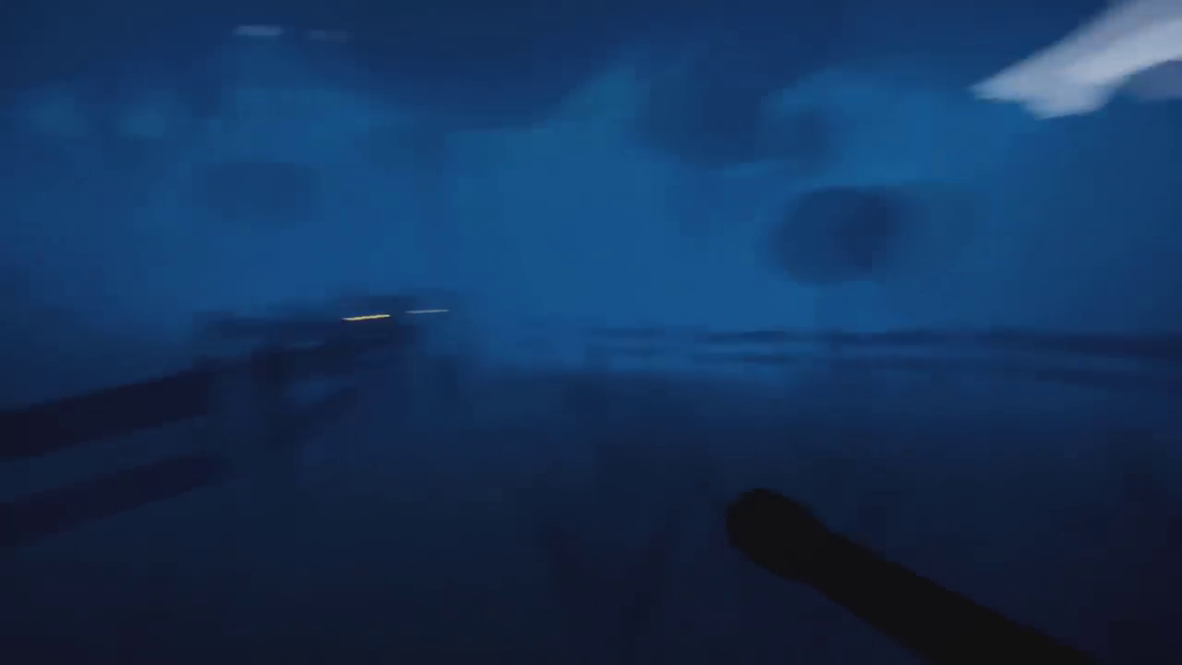
{"action": "key", "text": "f"}
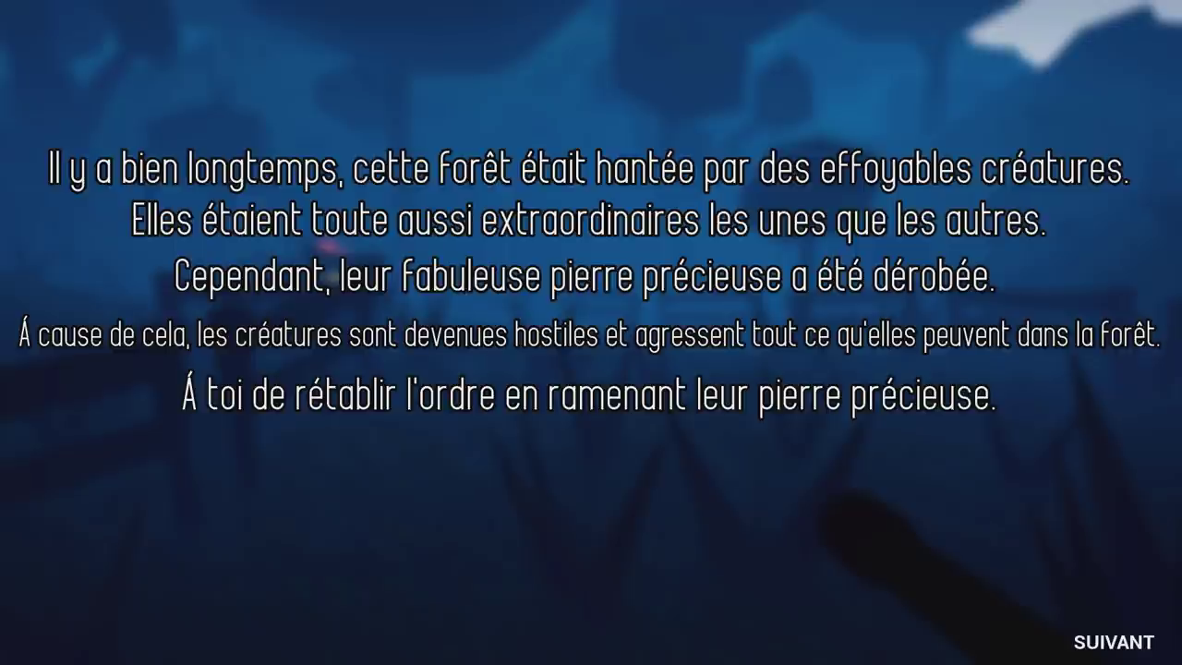
Continue past the story with SUIVANT and light the forest grass with the F flashlight.
{"action": "left_click", "coordinate": [1094, 649]}
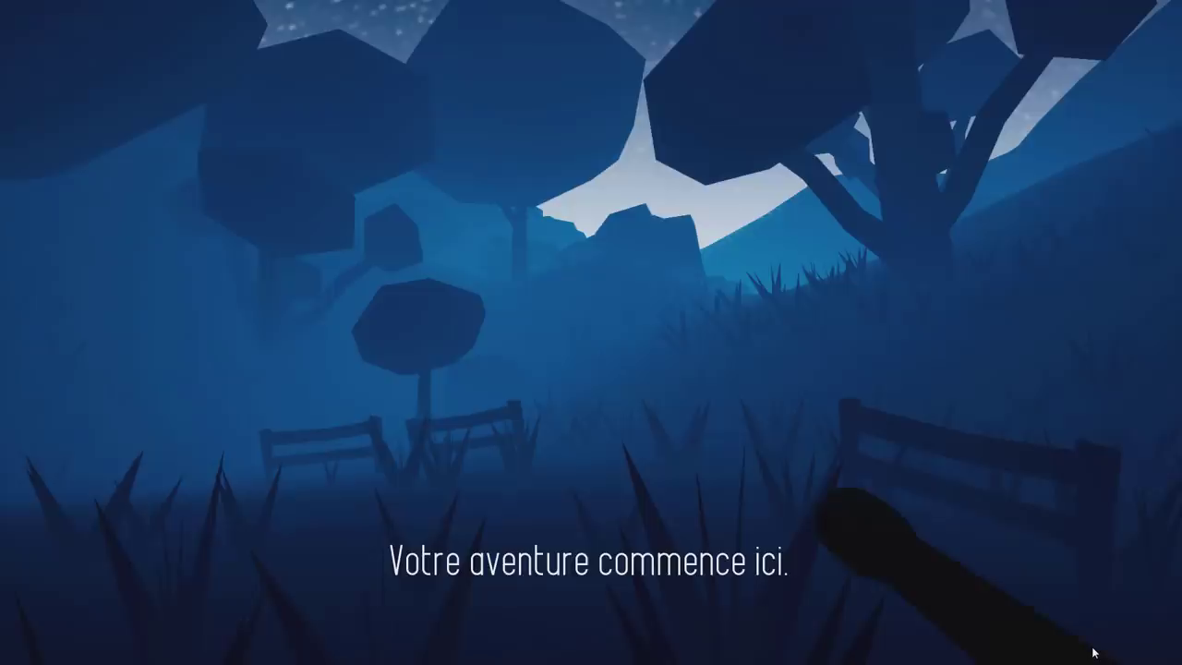
{"action": "left_click", "coordinate": [761, 360]}
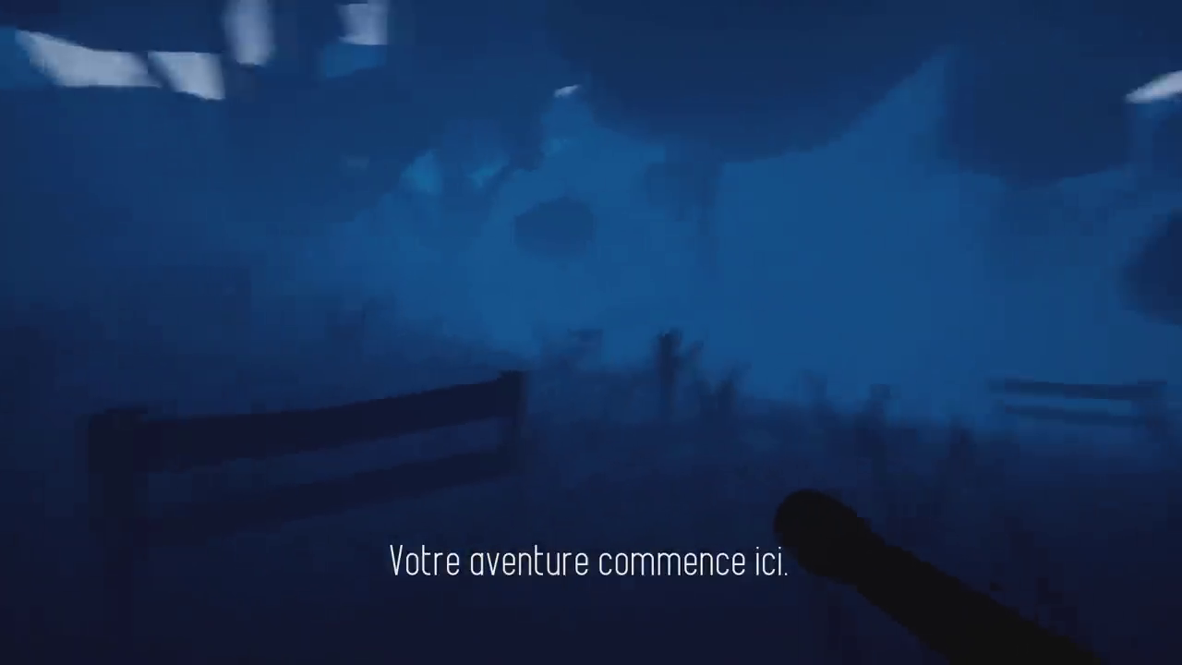
{"action": "key", "text": "f"}
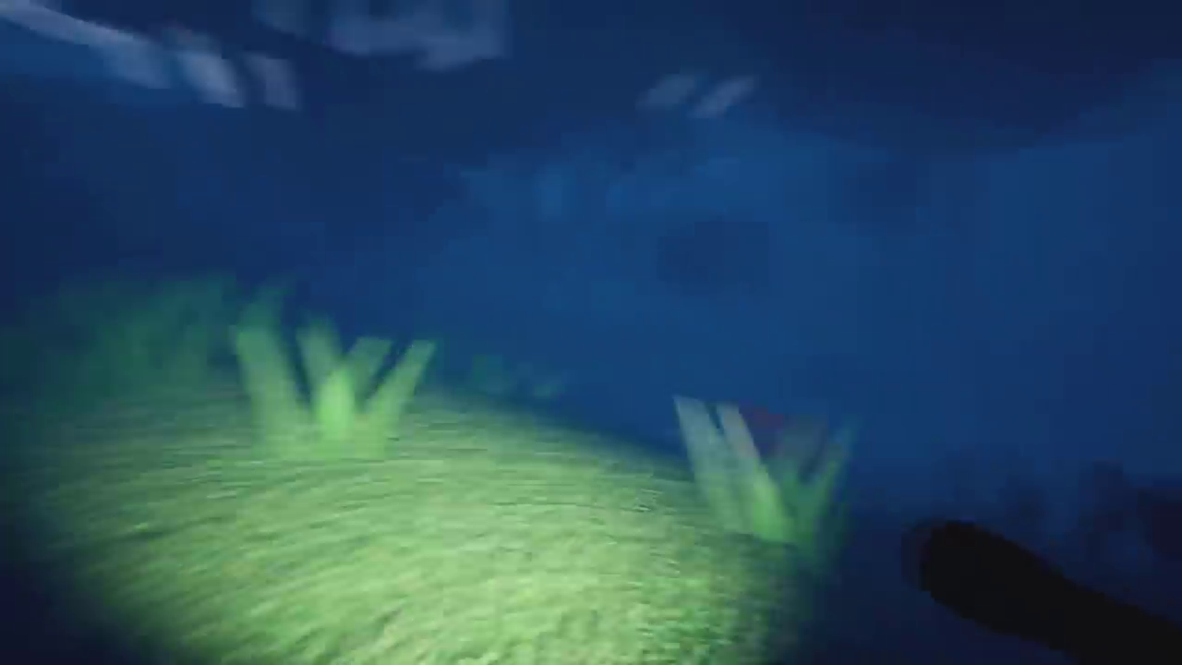